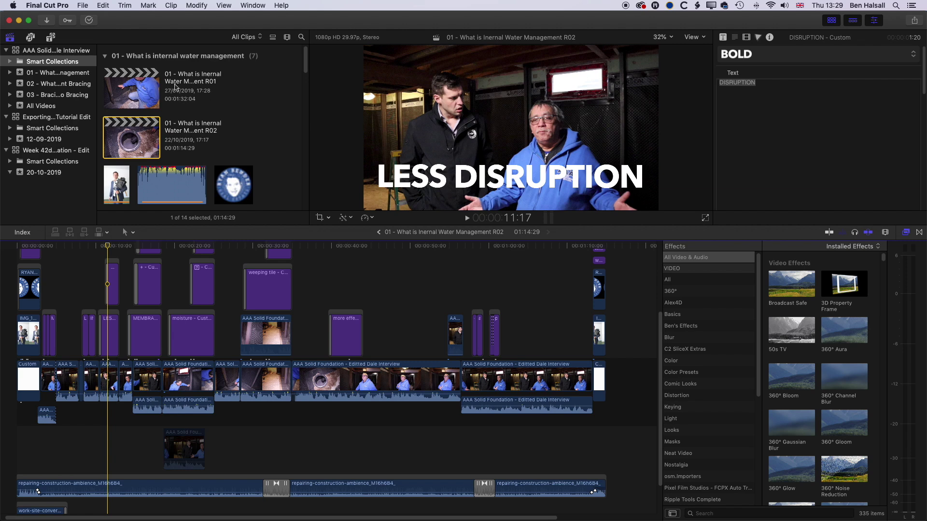
# - Compare the storage size and location of the three open libraries in their library properties
pyautogui.click(54, 52)
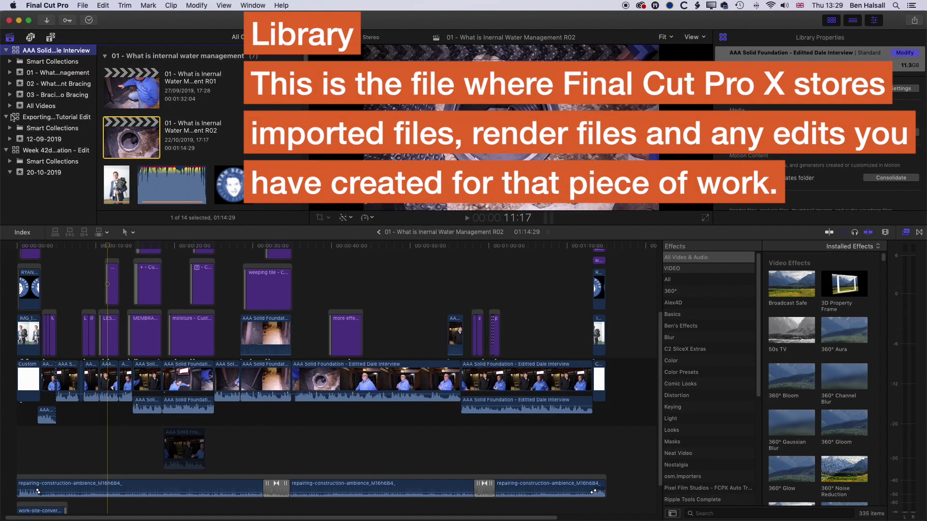
pyautogui.click(29, 117)
pyautogui.click(14, 153)
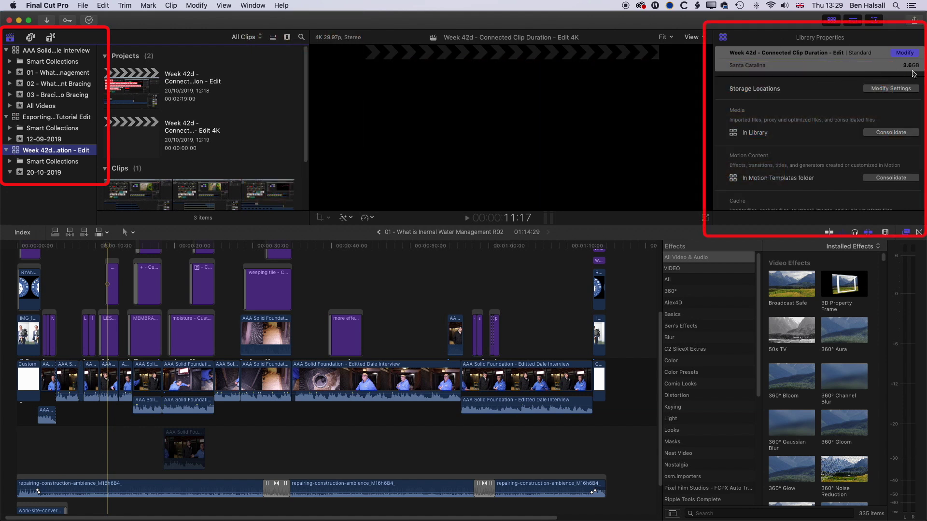
pyautogui.click(51, 118)
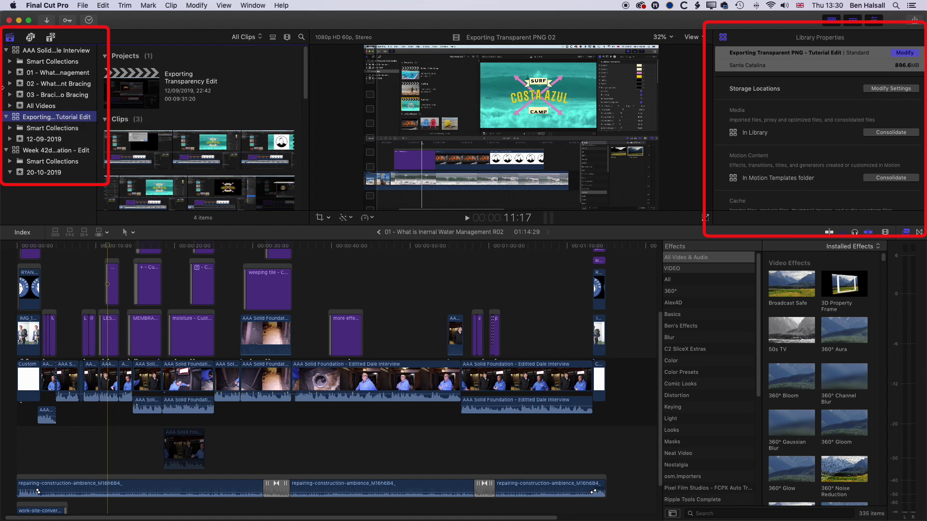
pyautogui.click(43, 53)
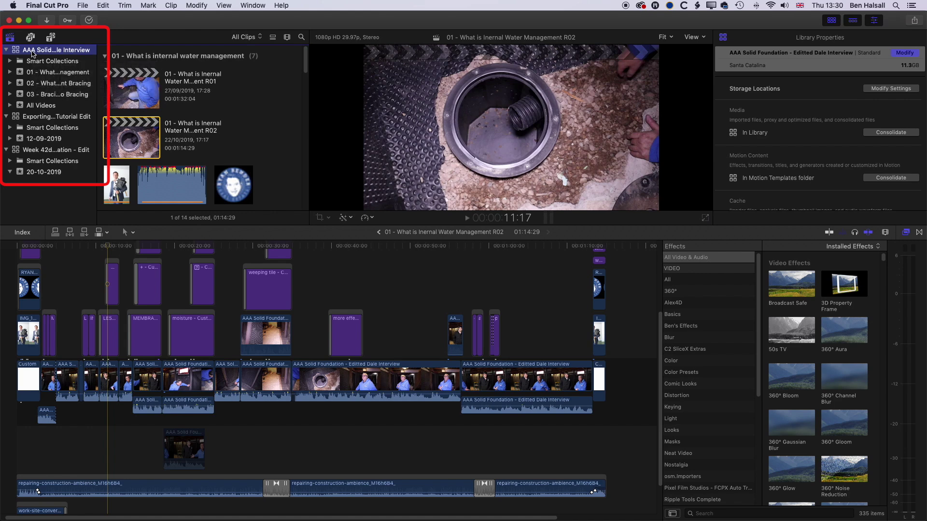
# - Close the AAA Solid Foundation library and reopen it from the list of recent libraries
pyautogui.rightClick(32, 53)
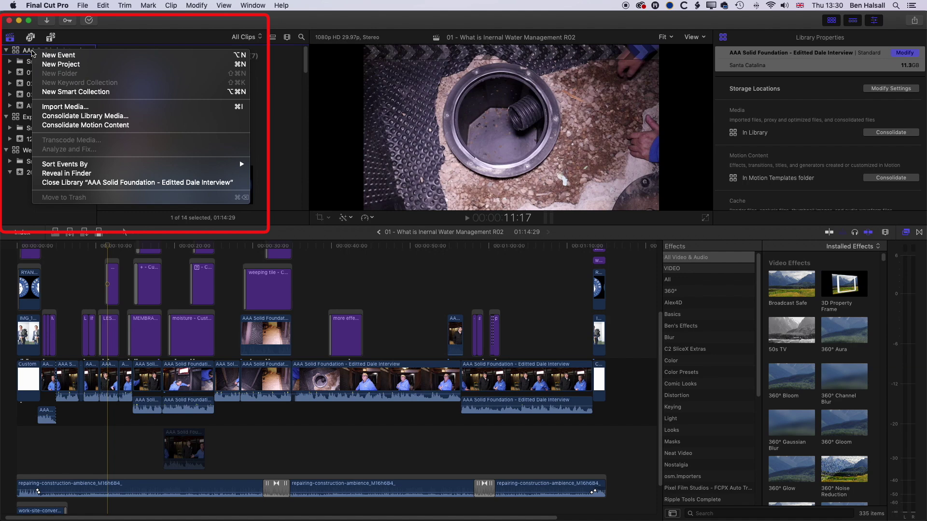
pyautogui.click(69, 185)
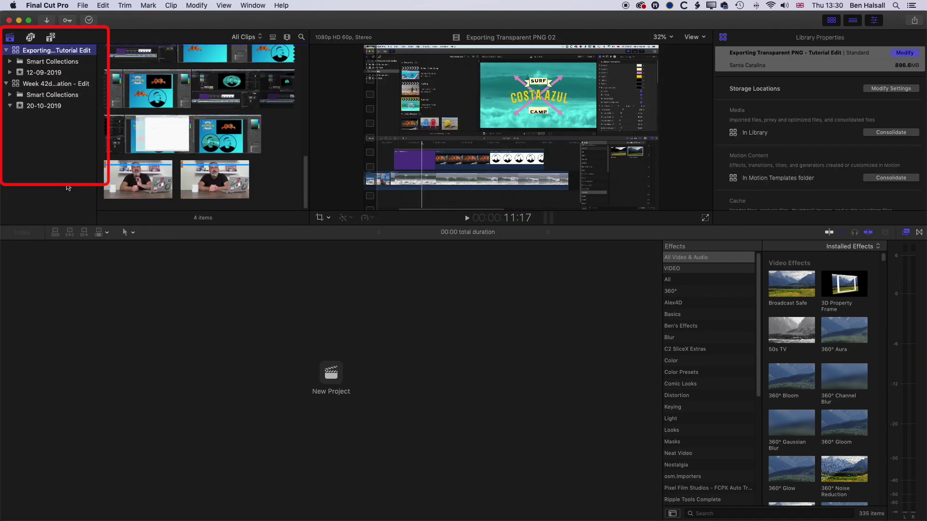
pyautogui.click(82, 6)
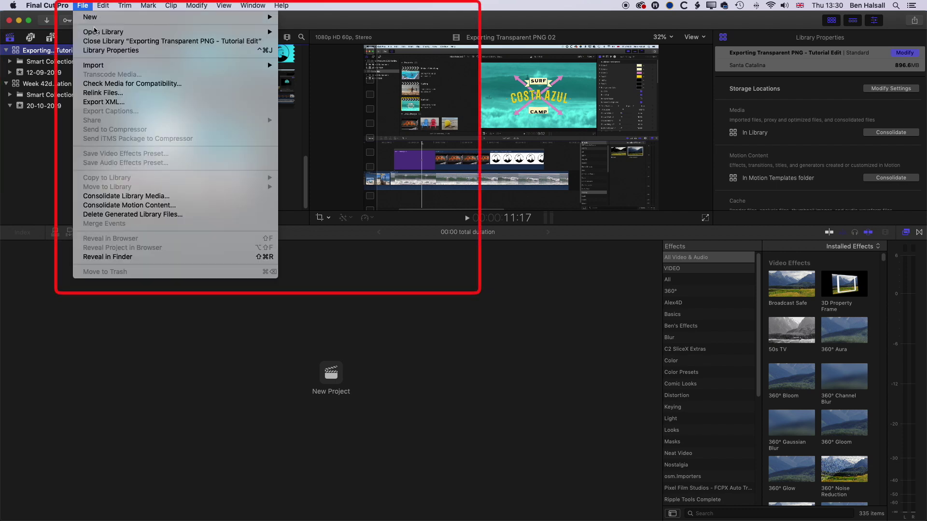
pyautogui.moveTo(214, 34)
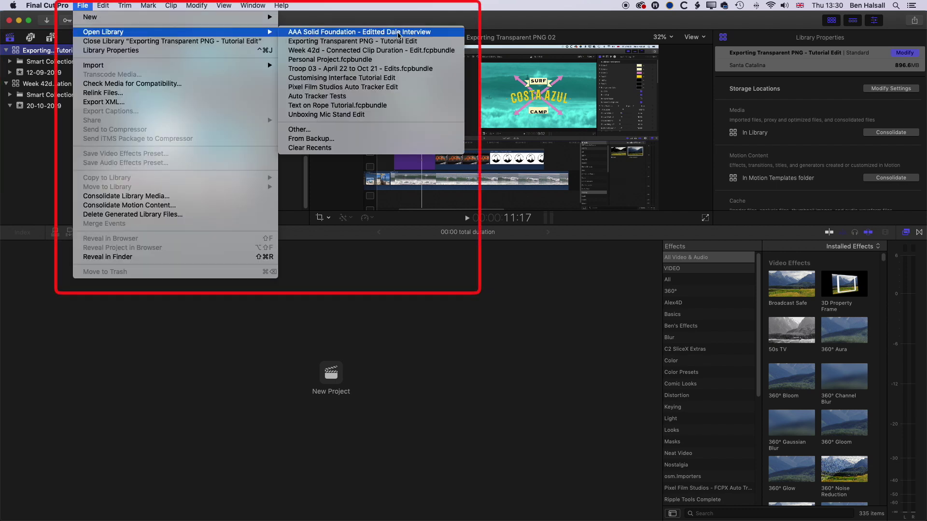
pyautogui.click(336, 32)
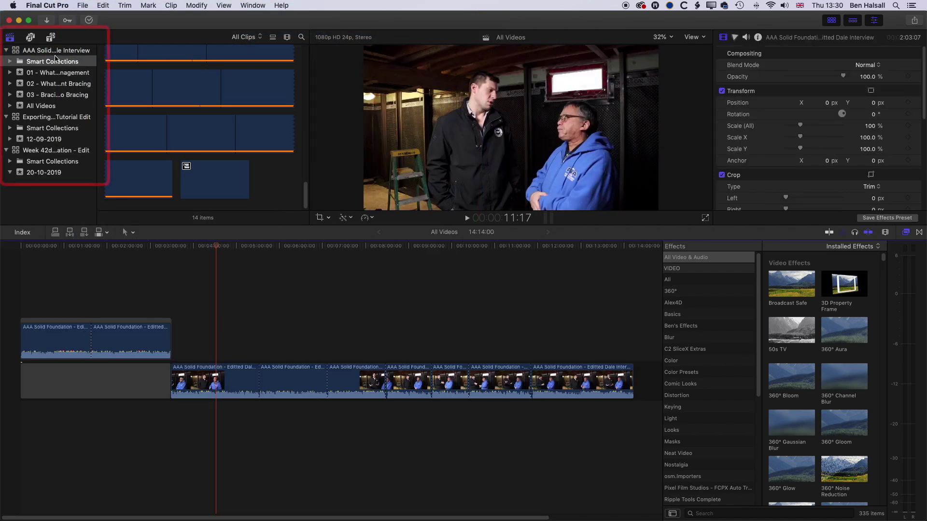
# - Select the AAA Solid Foundation library, view the default Movies storage folder in Finder, and return to Final Cut Pro
pyautogui.click(52, 51)
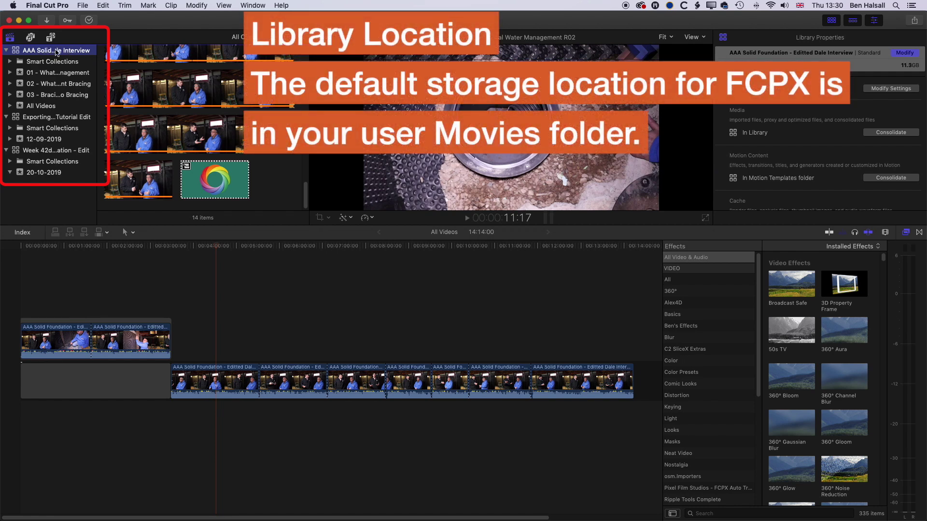
pyautogui.press('super+Tab')
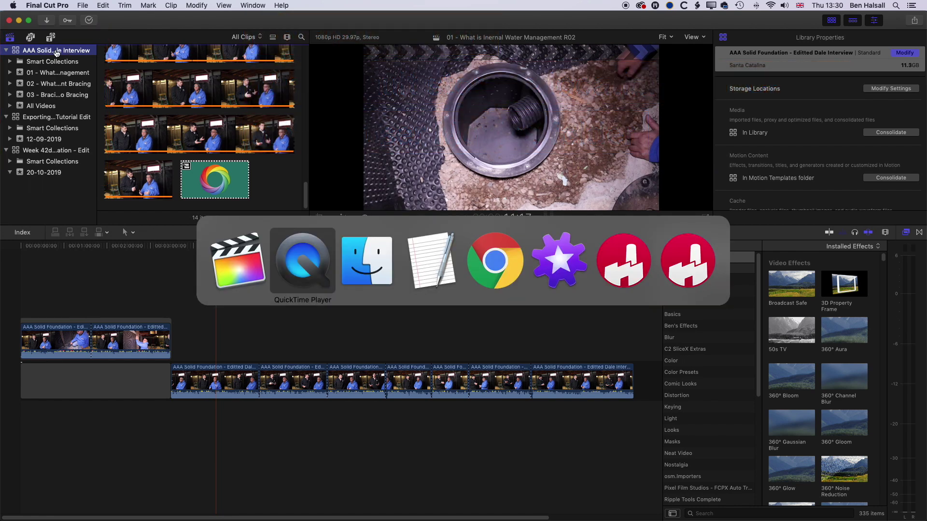
pyautogui.press('super+Tab')
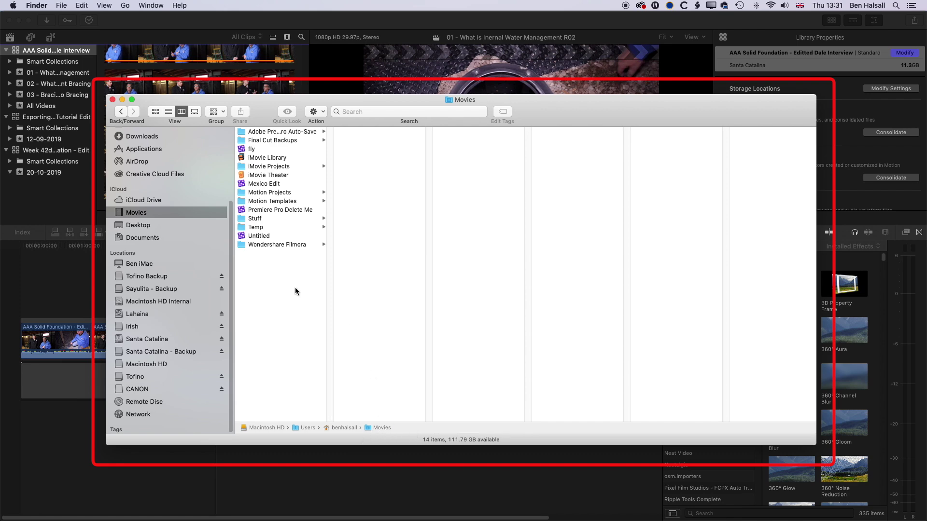
pyautogui.click(192, 28)
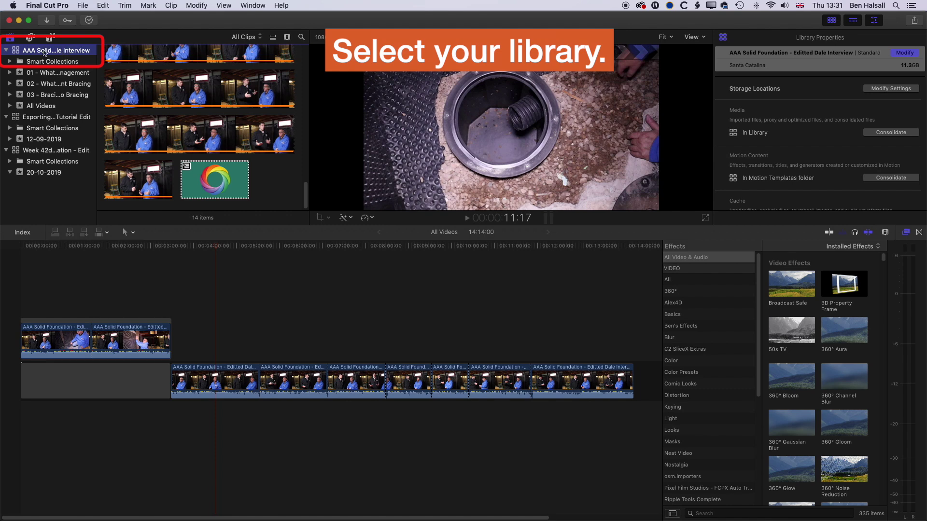
# - Delete the AAA Solid Foundation library's generated files, including all render files, optimized media and proxy media
pyautogui.click(86, 5)
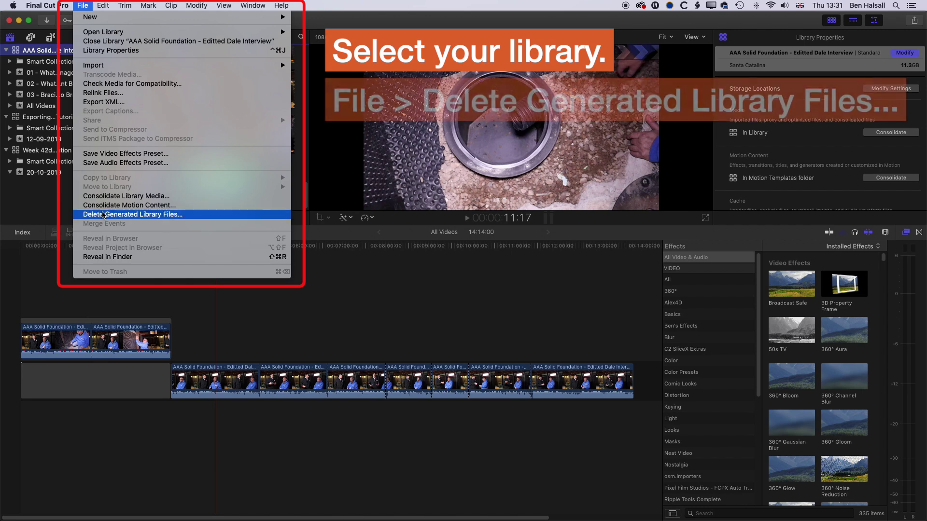
pyautogui.click(219, 216)
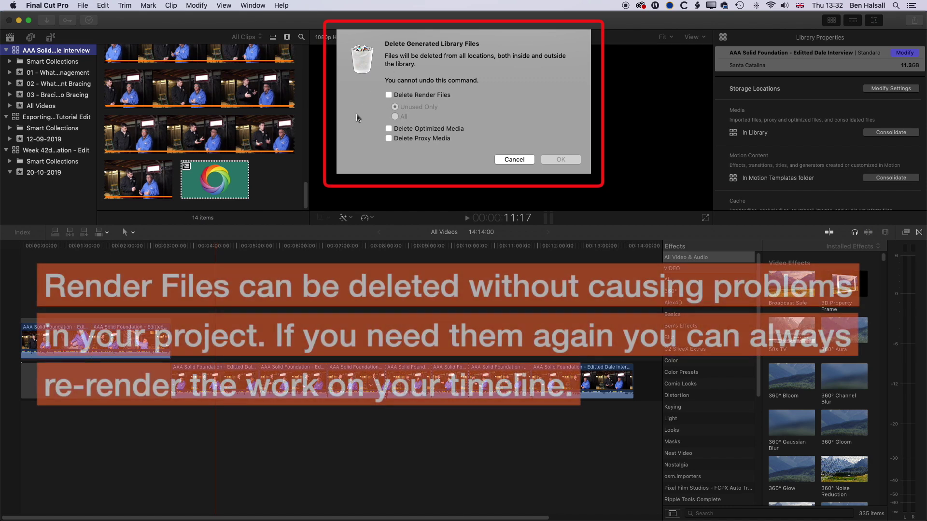
pyautogui.click(389, 95)
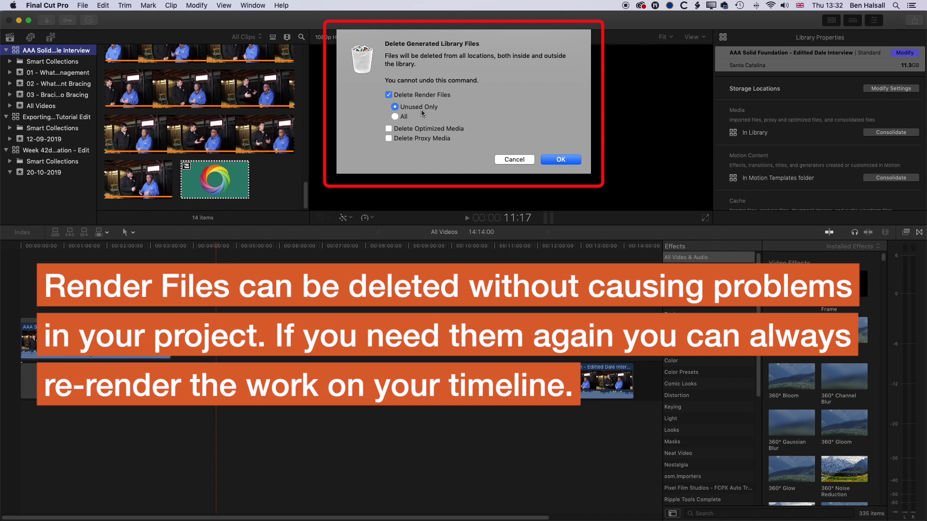
pyautogui.click(396, 117)
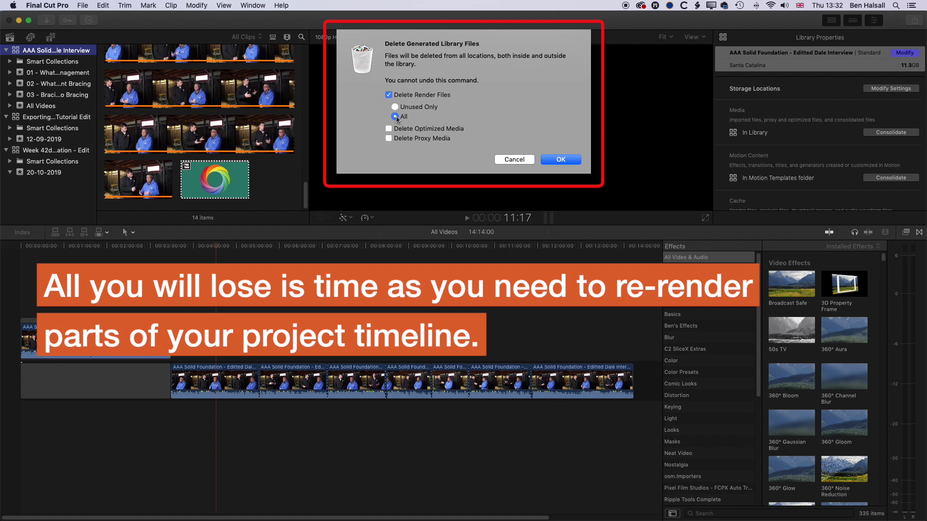
pyautogui.click(389, 129)
pyautogui.click(389, 139)
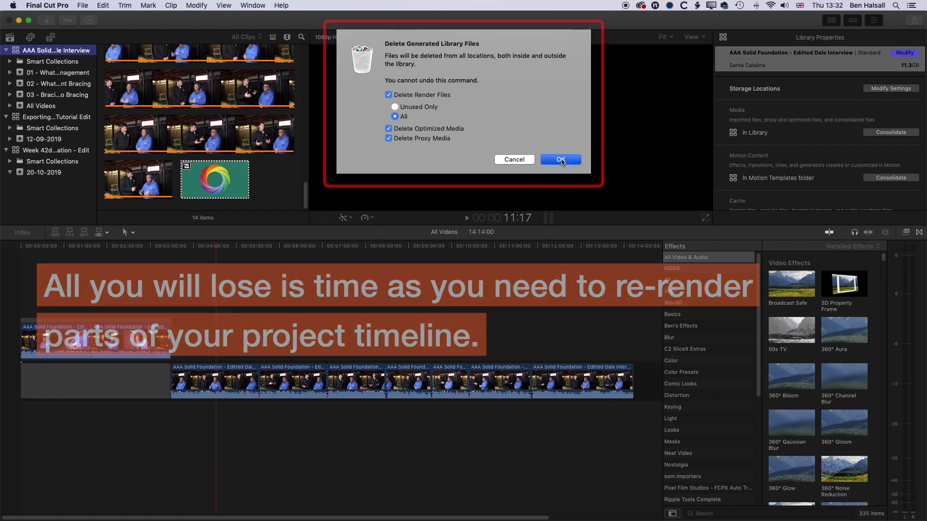
pyautogui.click(558, 159)
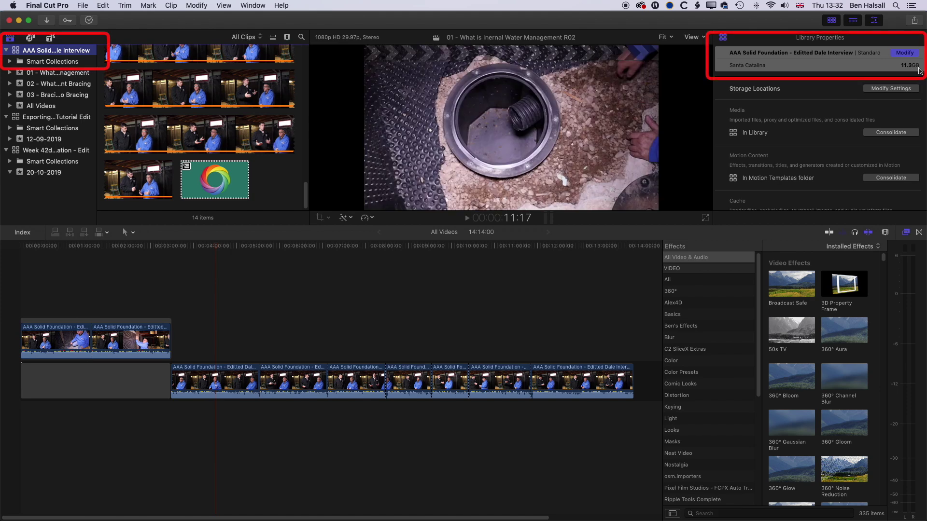
# - Reselect the AAA Solid Foundation library to refresh its storage size, and close the library
pyautogui.click(43, 62)
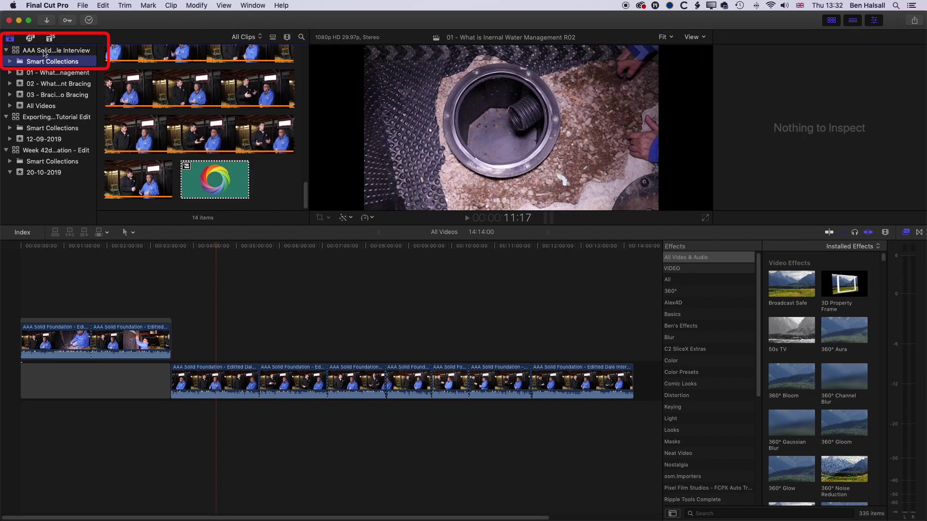
pyautogui.click(43, 51)
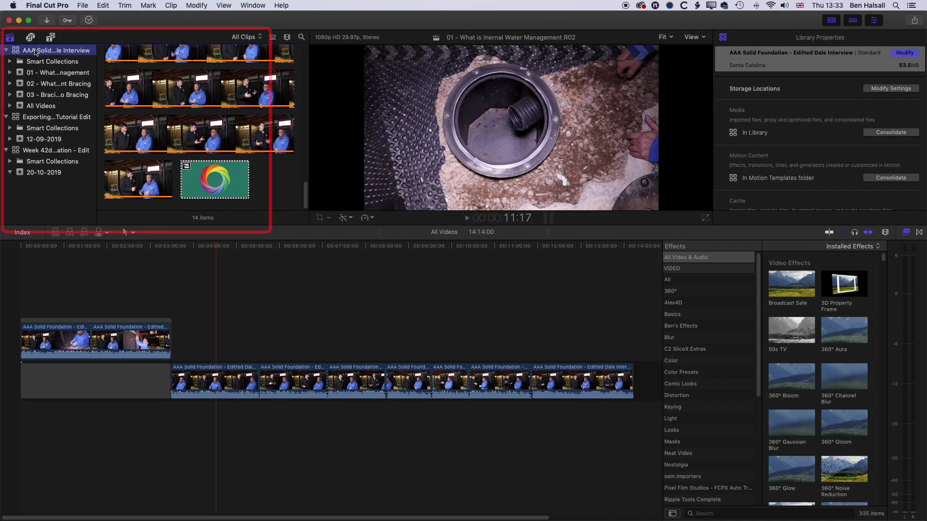
pyautogui.rightClick(37, 49)
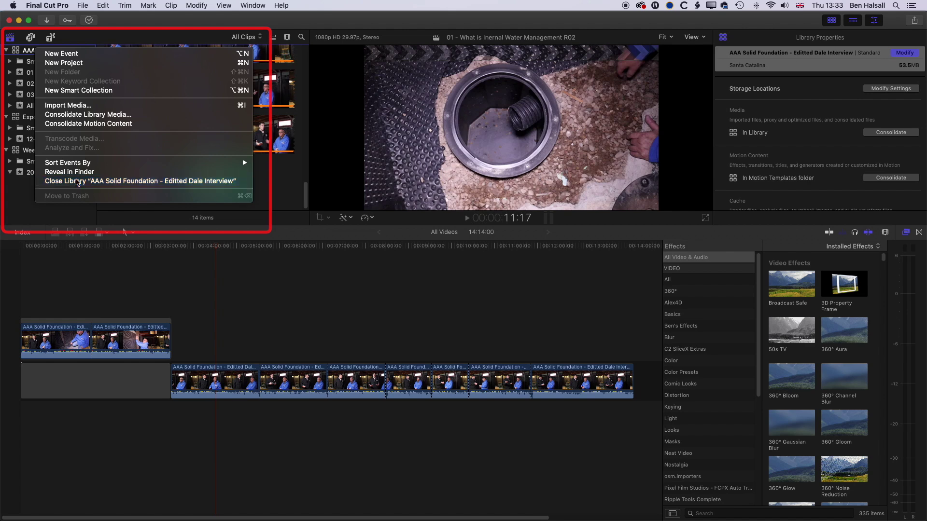
pyautogui.click(76, 182)
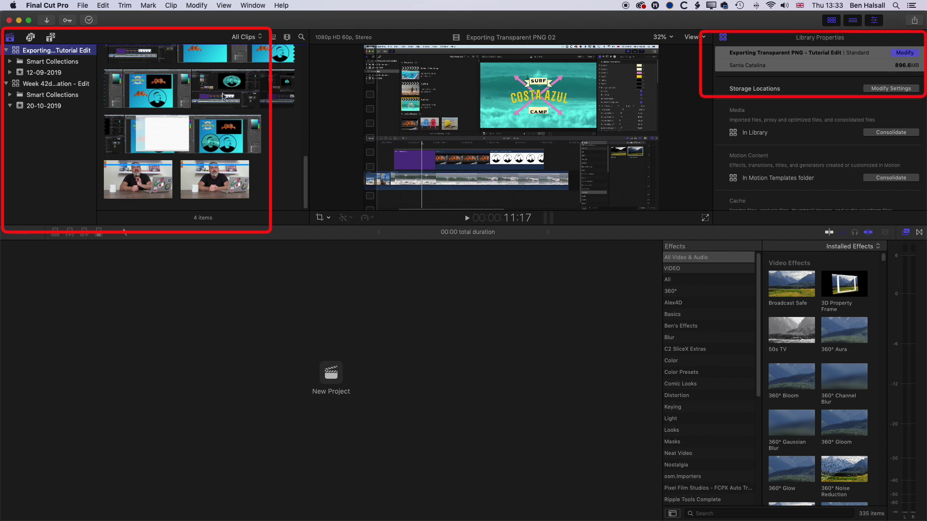
# - Check the Week 42d library's size and locate the Delete Generated Library Files command without running it
pyautogui.click(53, 87)
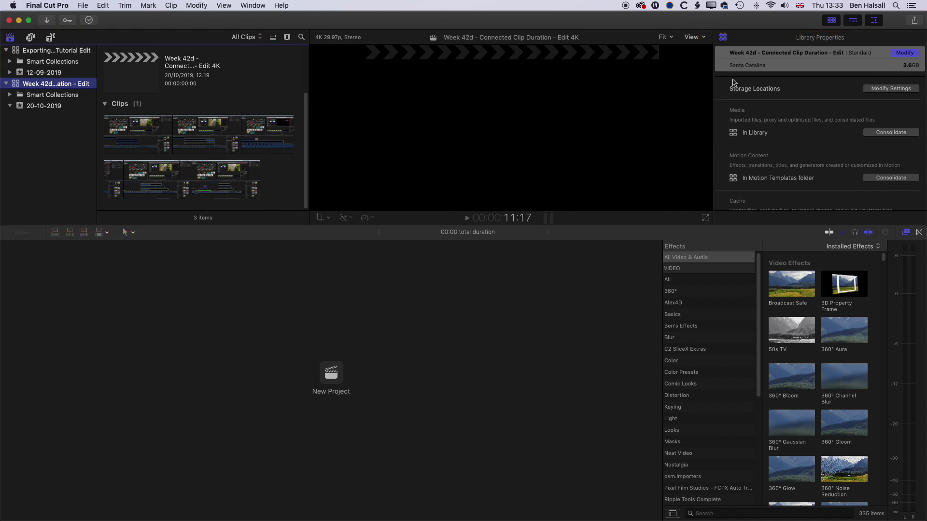
pyautogui.click(82, 6)
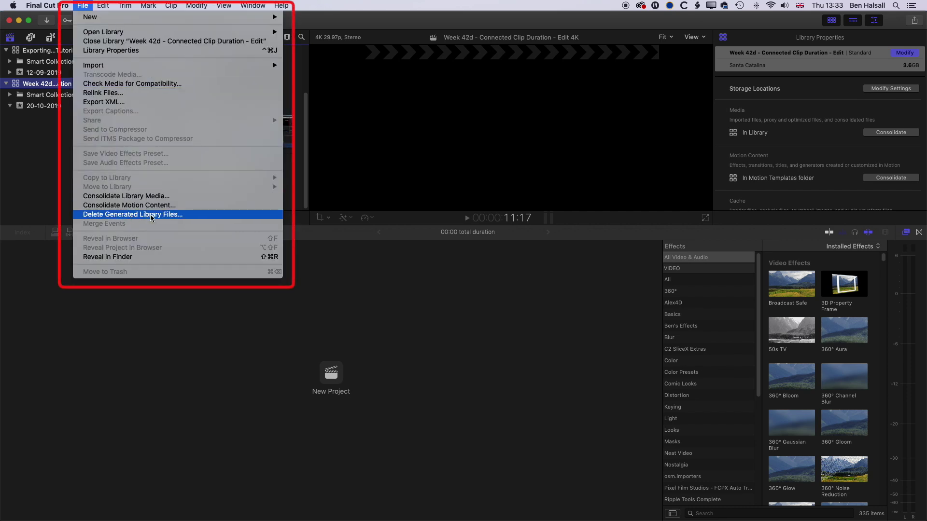
pyautogui.click(48, 209)
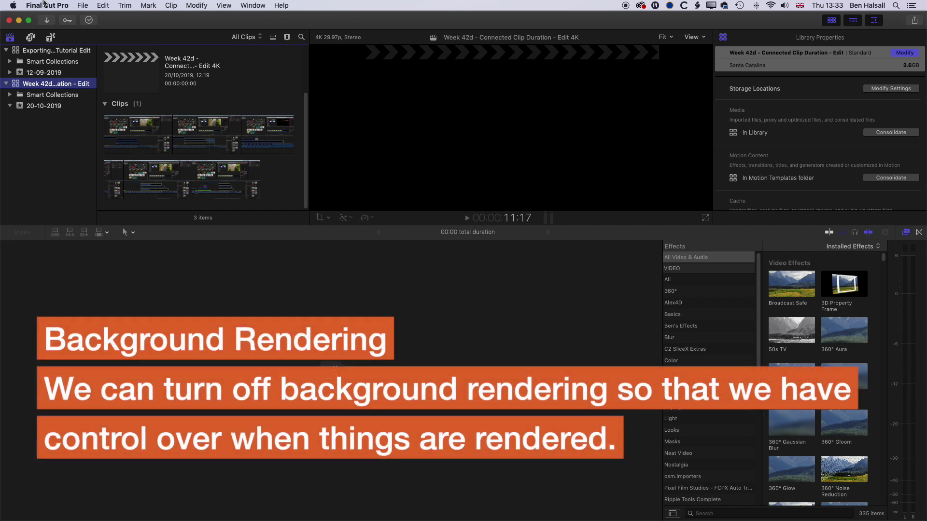
# - Turn off background render in the playback preferences and close the preferences
pyautogui.click(44, 4)
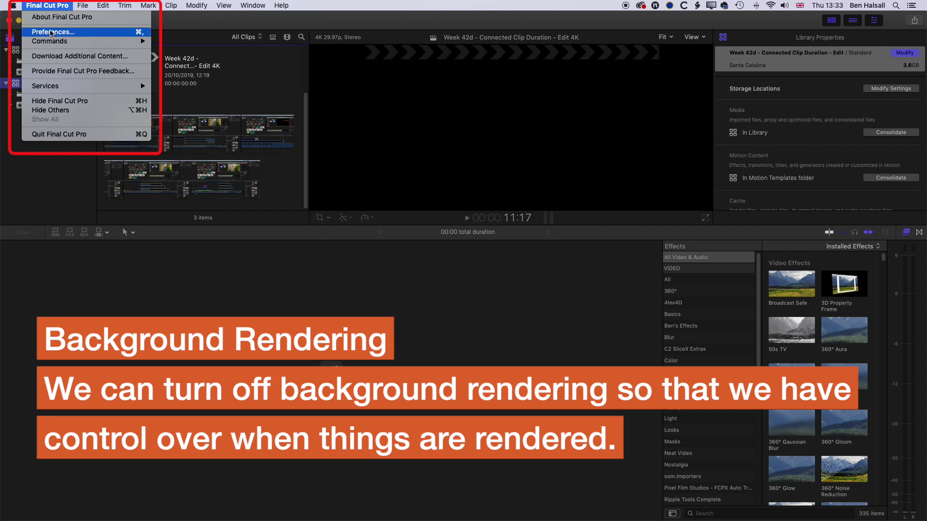
pyautogui.click(66, 35)
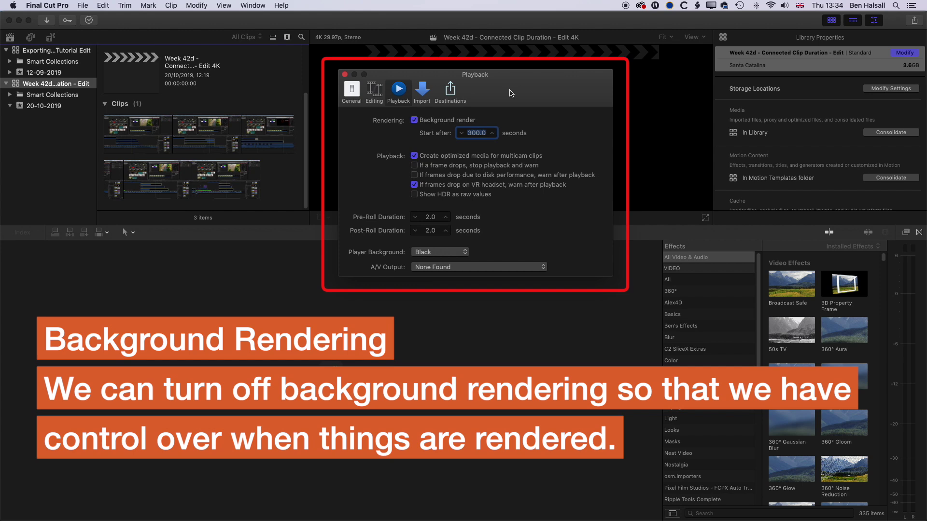
pyautogui.click(413, 122)
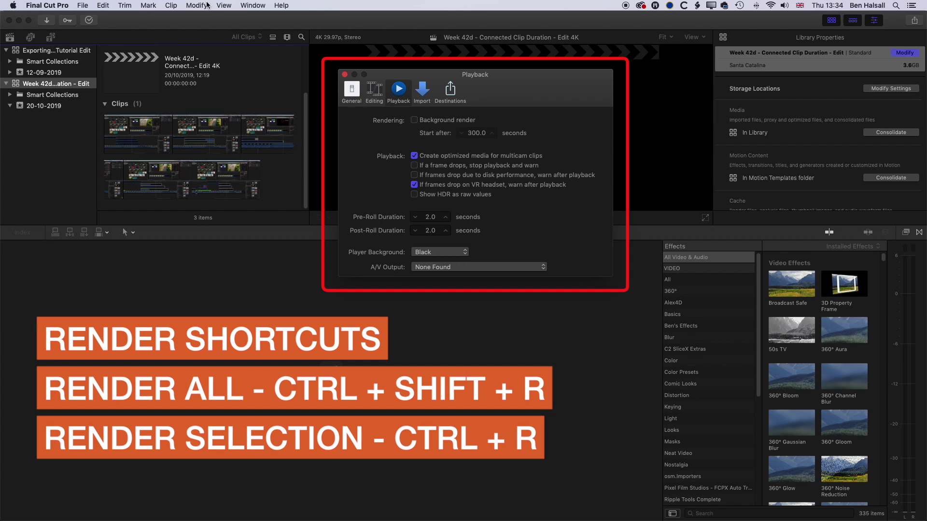
pyautogui.click(227, 5)
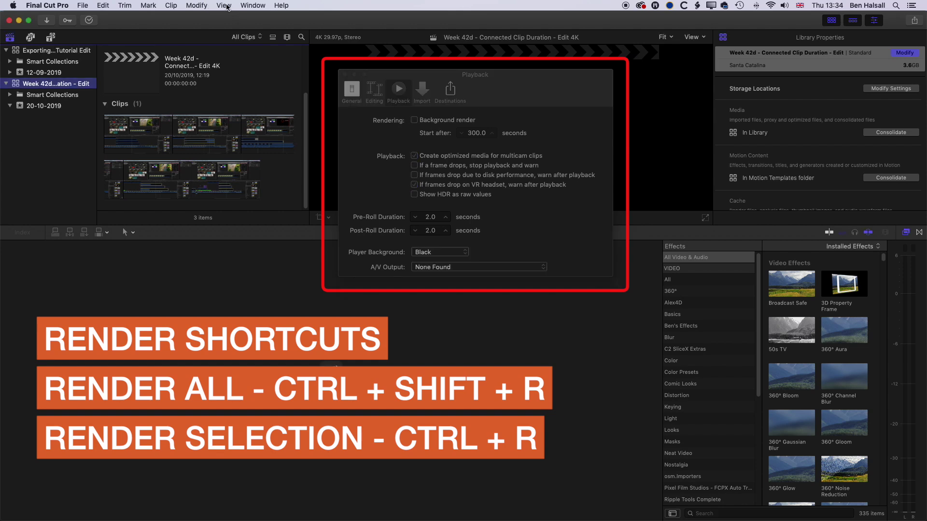
pyautogui.click(345, 75)
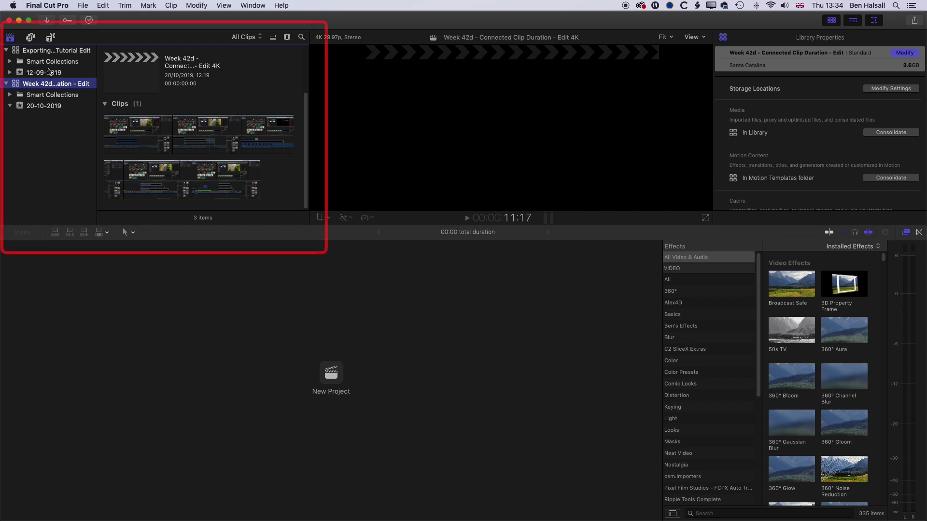
# - Open the Exporting Transparency Edit project from the Exporting Transparent PNG library and place the playhead at about 20 seconds
pyautogui.doubleClick(139, 82)
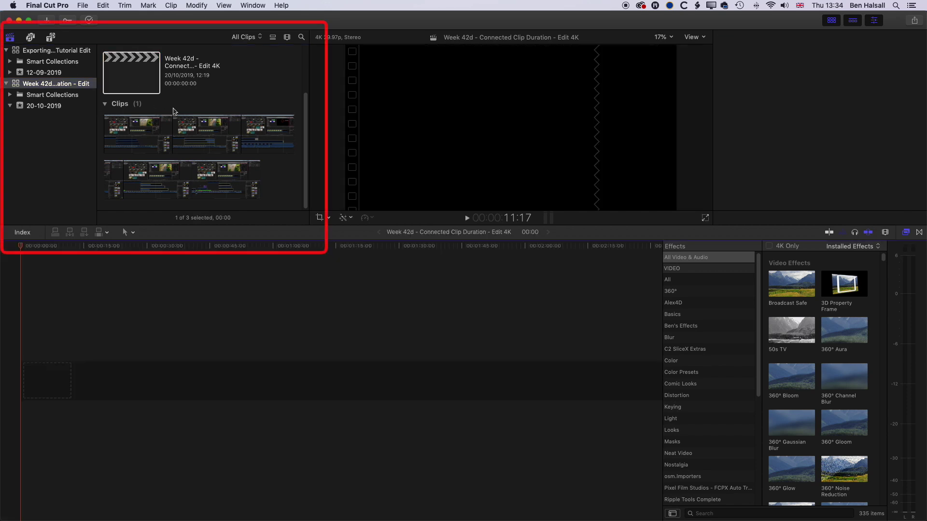
pyautogui.click(39, 54)
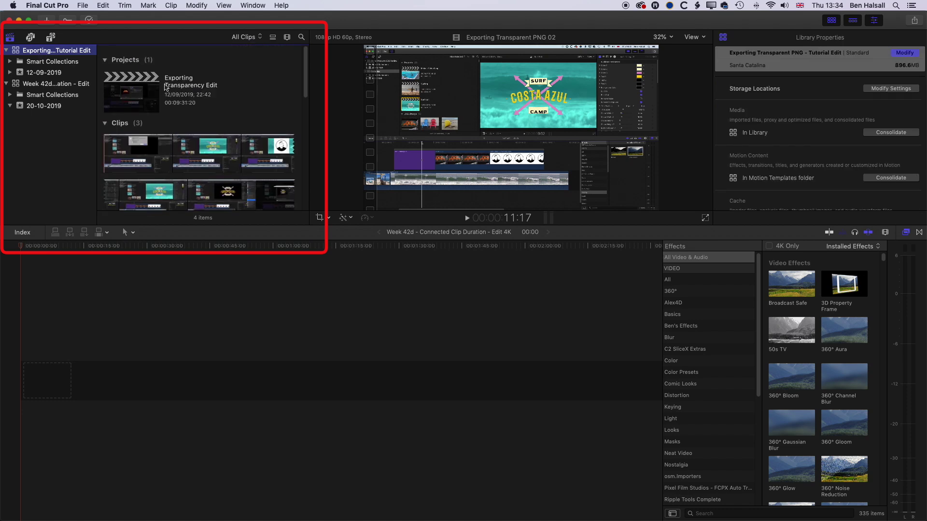
pyautogui.doubleClick(129, 103)
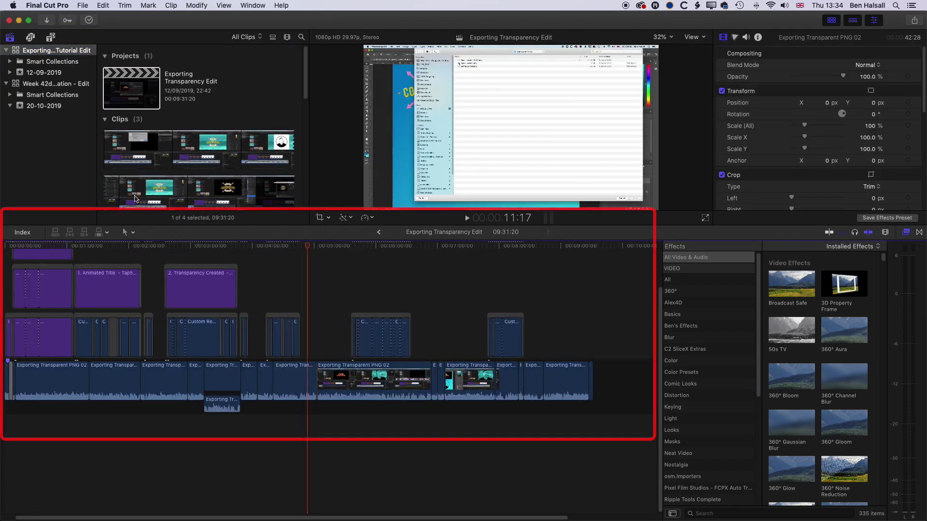
pyautogui.click(26, 245)
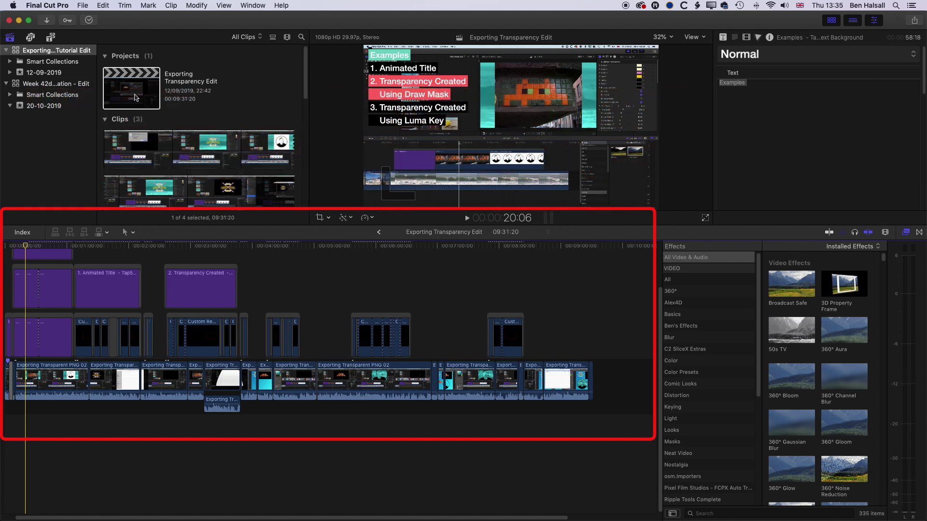
# - Start rendering the entire Exporting Transparency Edit project with Render All and bring the Background Tasks window into view to monitor progress
pyautogui.click(197, 4)
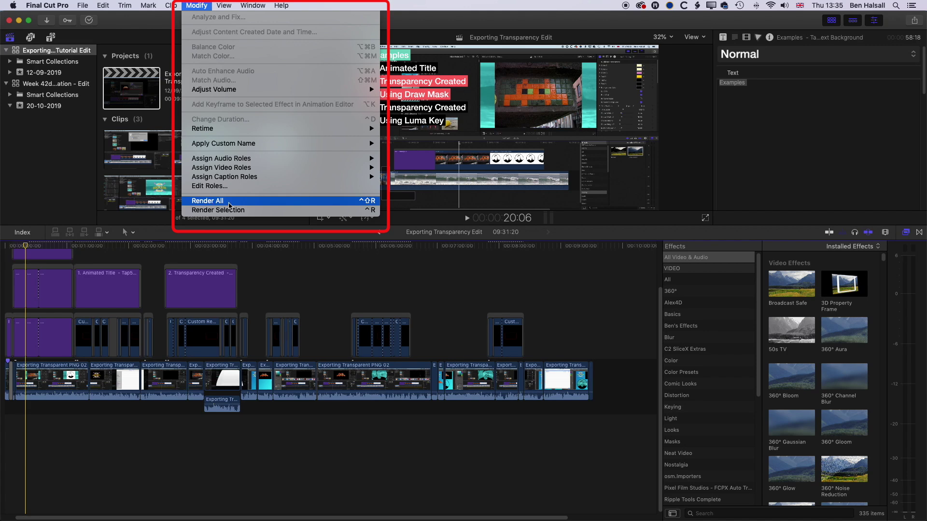
pyautogui.click(229, 203)
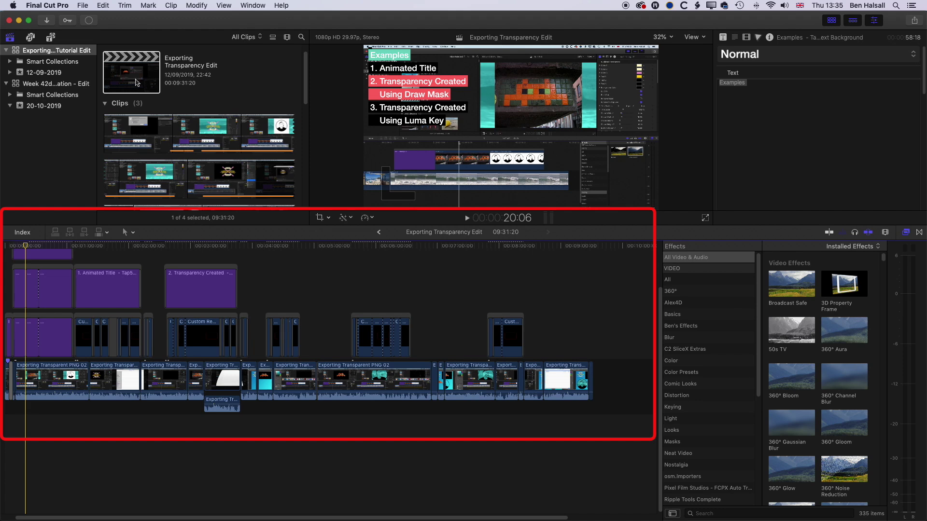
pyautogui.click(90, 22)
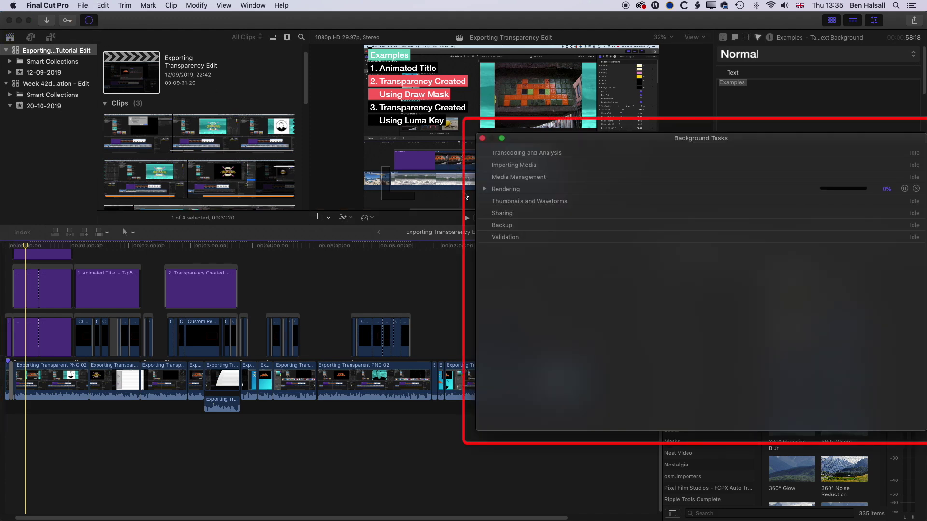
pyautogui.moveTo(667, 139); pyautogui.dragTo(385, 73)
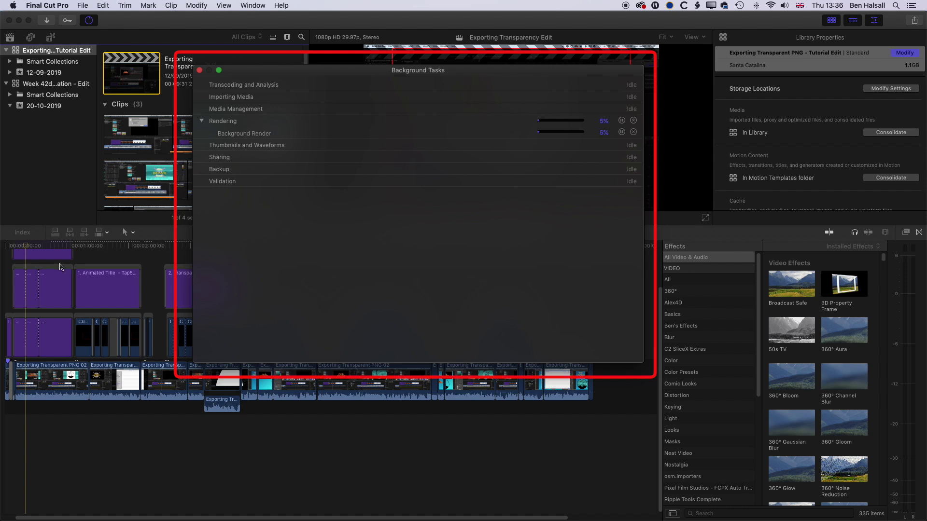
# - Cancel the running render task and close the Background Tasks window
pyautogui.click(634, 120)
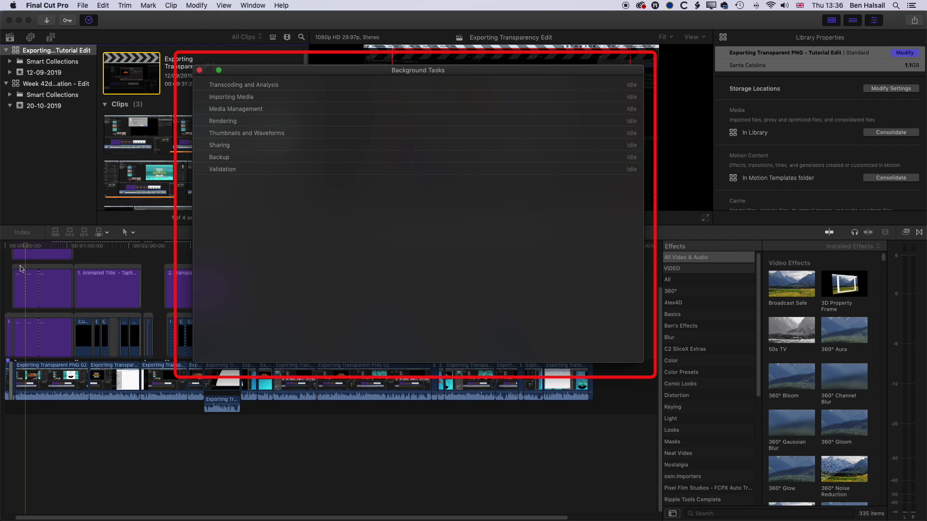
pyautogui.click(200, 71)
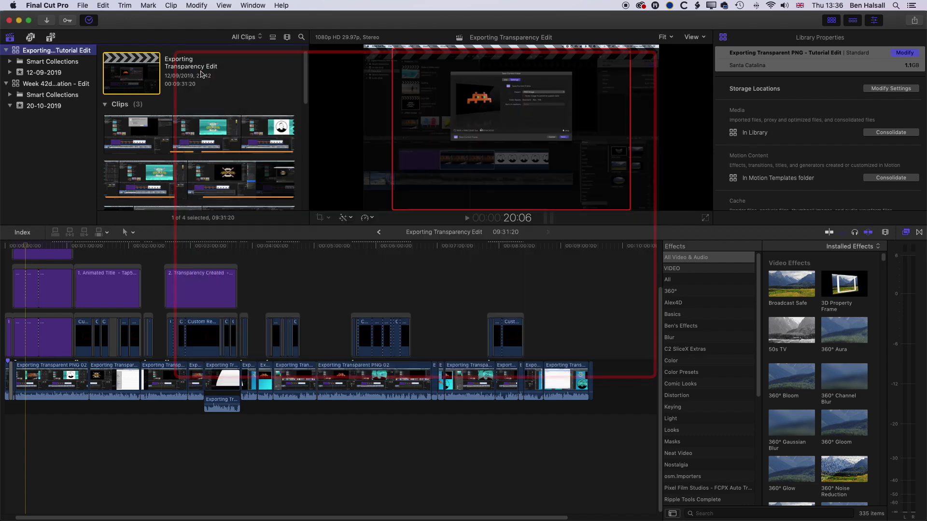
# - Reselect the Exporting Transparent PNG - Tutorial Edit library to check its storage size, and inspect the render status above the project's timeline
pyautogui.click(49, 63)
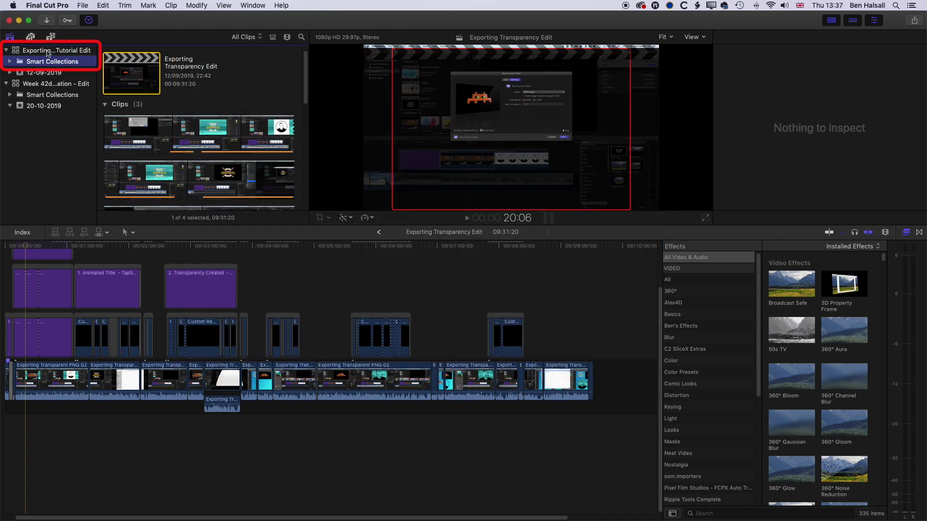
pyautogui.click(48, 51)
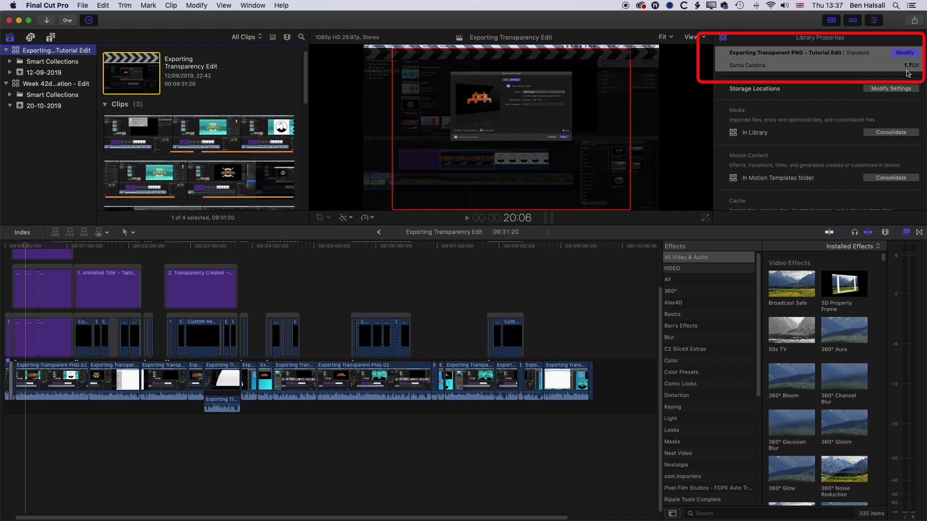
pyautogui.scroll(4, 54, 314)
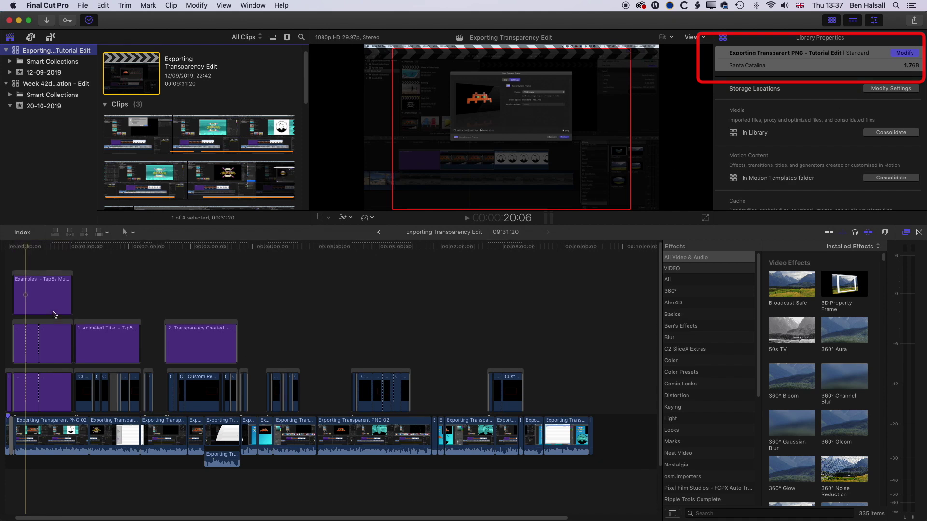
pyautogui.click(32, 390)
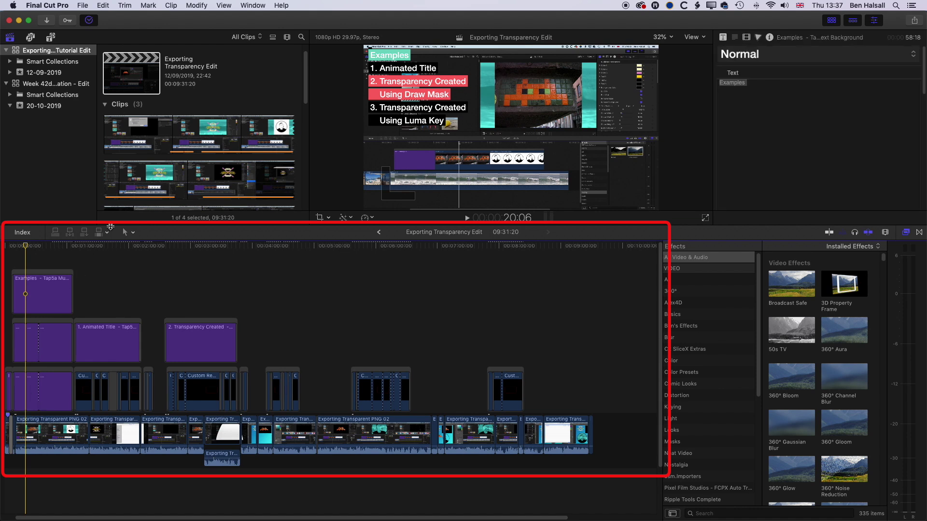
pyautogui.scroll(-1, 73, 75)
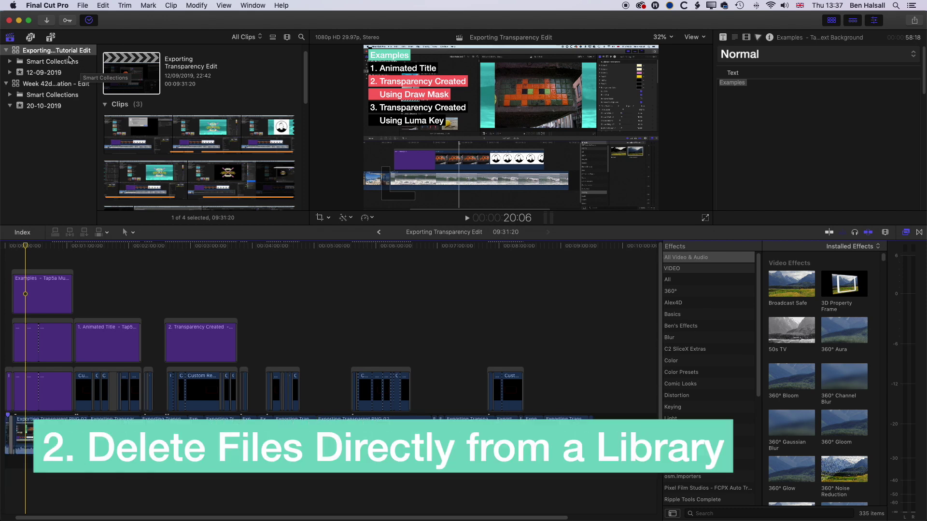
# - Reveal the Exporting Transparent PNG - Tutorial Edit library in Finder, and enlarge the window and file column so full names are readable
pyautogui.rightClick(40, 53)
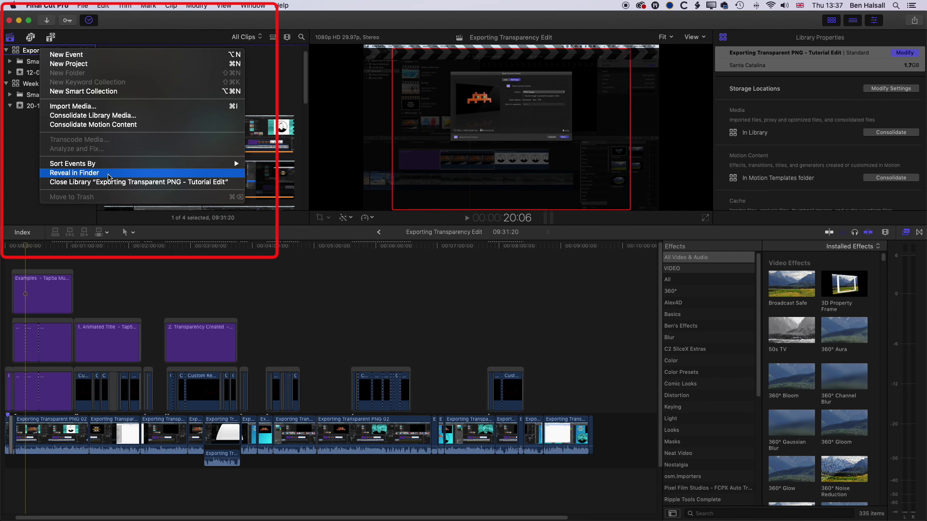
pyautogui.click(108, 177)
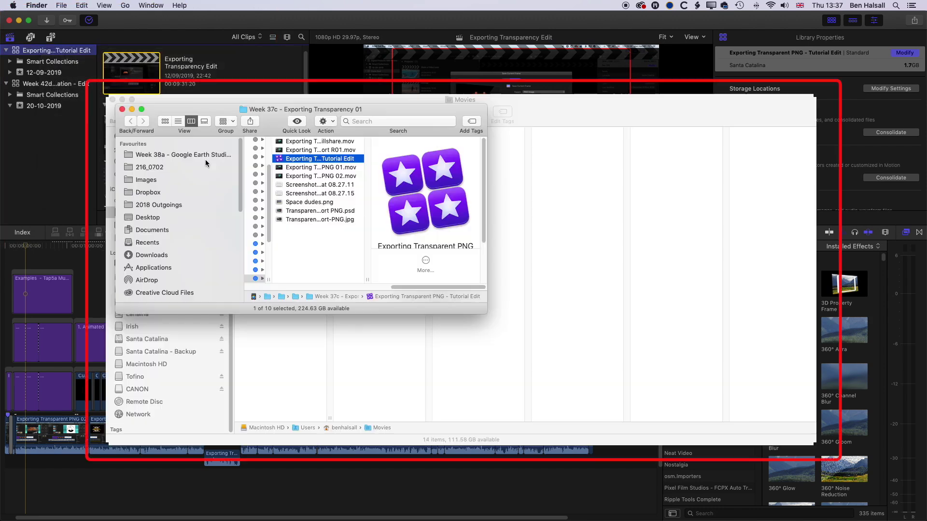
pyautogui.keyDown('super'); pyautogui.click(266, 110); pyautogui.keyUp('super')
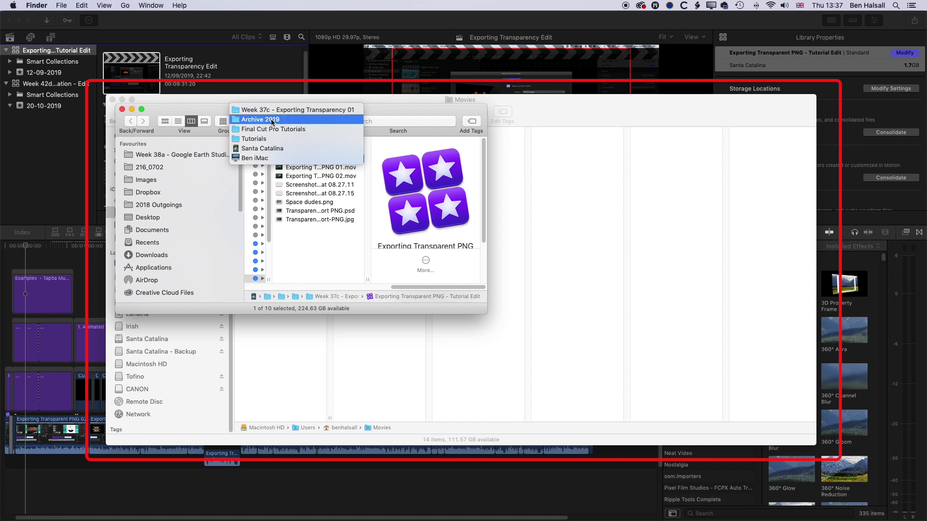
pyautogui.click(403, 112)
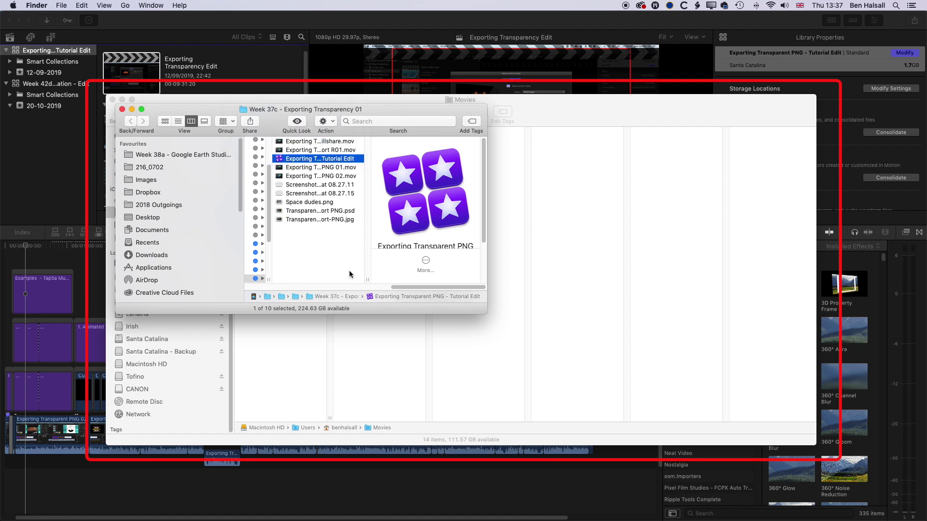
pyautogui.moveTo(370, 277); pyautogui.dragTo(439, 278)
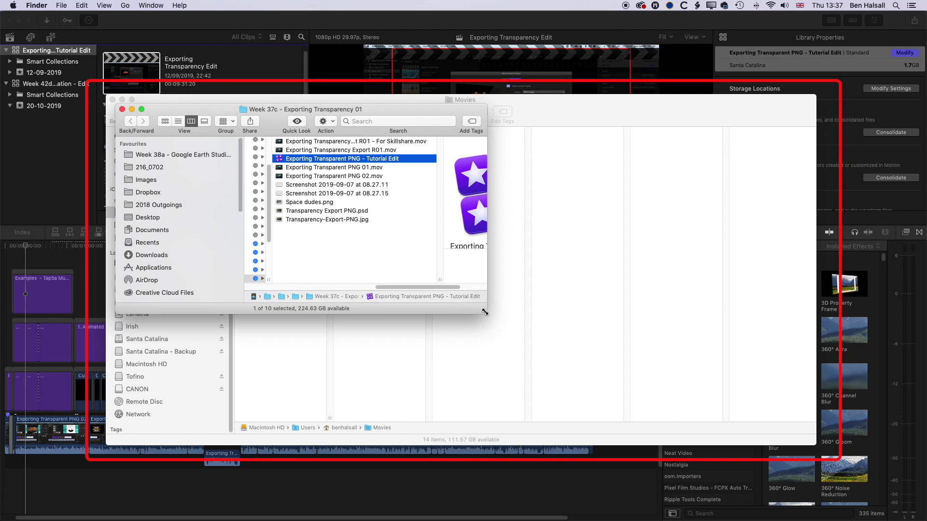
pyautogui.moveTo(485, 312); pyautogui.dragTo(639, 384)
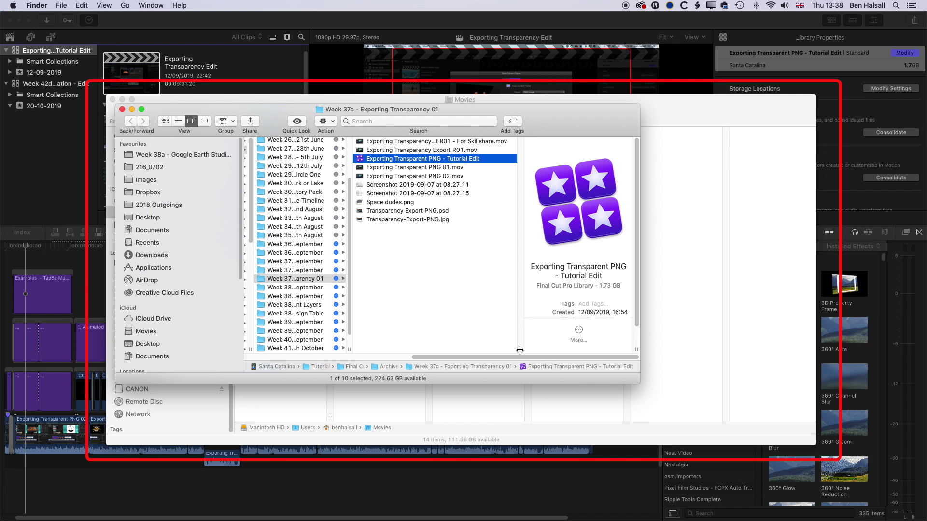
pyautogui.moveTo(520, 350); pyautogui.dragTo(541, 351)
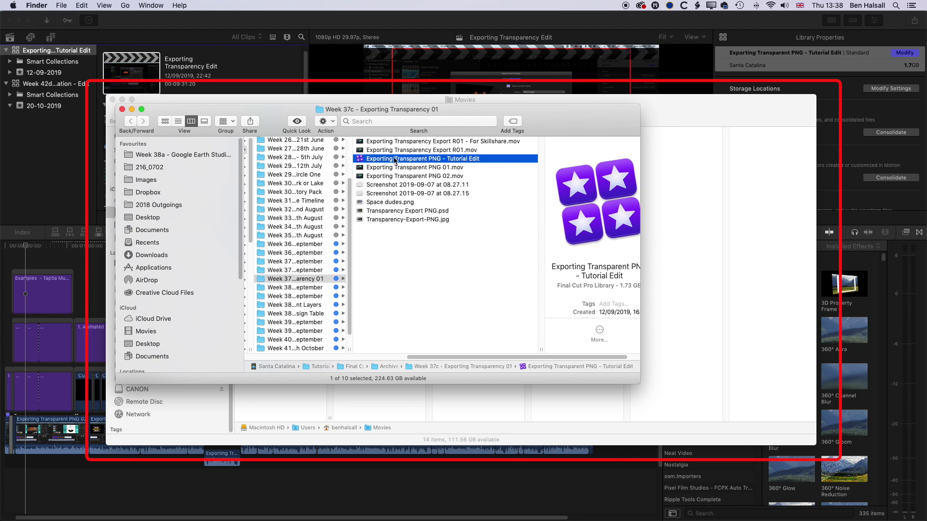
# - Widen the Finder window and show the package contents of the Exporting Transparent PNG - Tutorial Edit library
pyautogui.rightClick(378, 161)
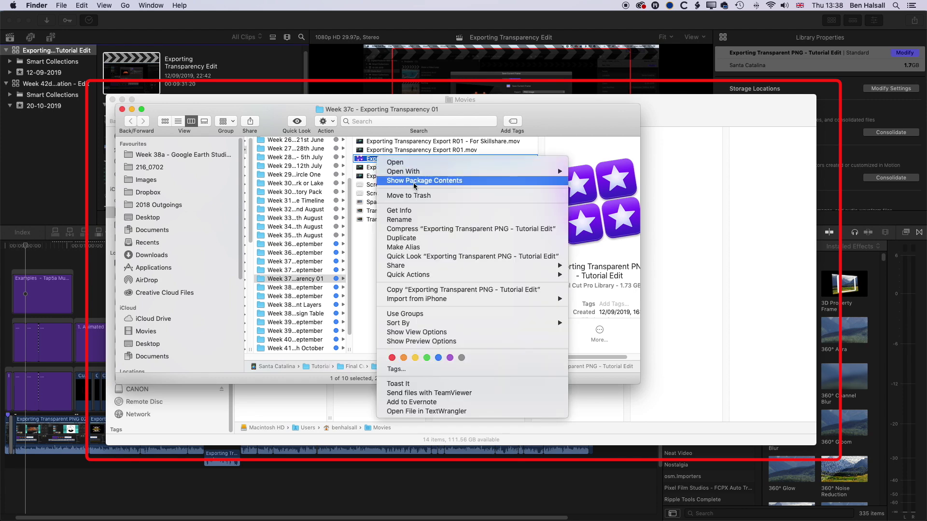
pyautogui.moveTo(640, 227); pyautogui.dragTo(776, 226)
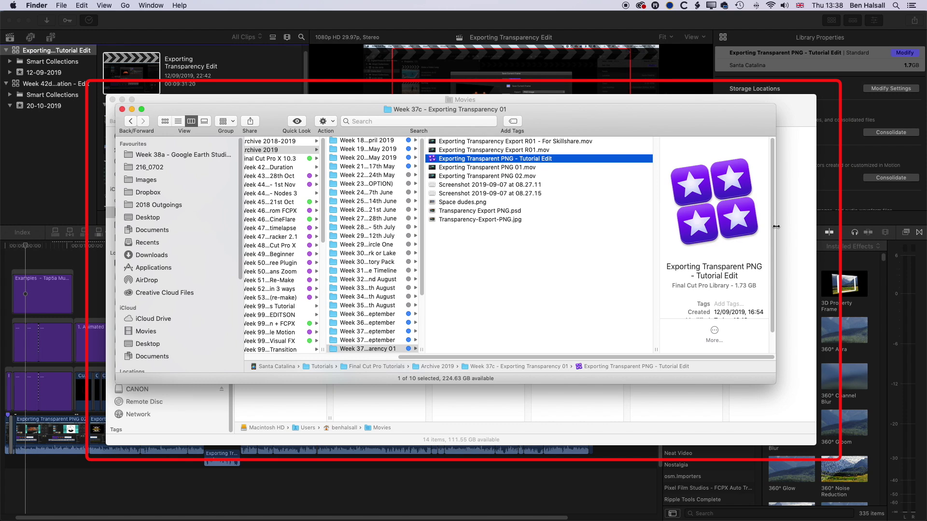
pyautogui.rightClick(444, 162)
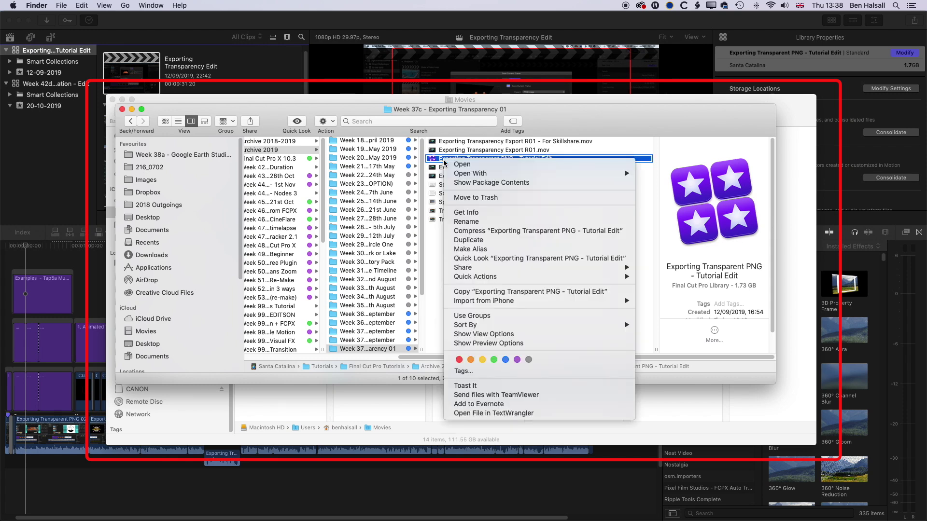
pyautogui.click(503, 183)
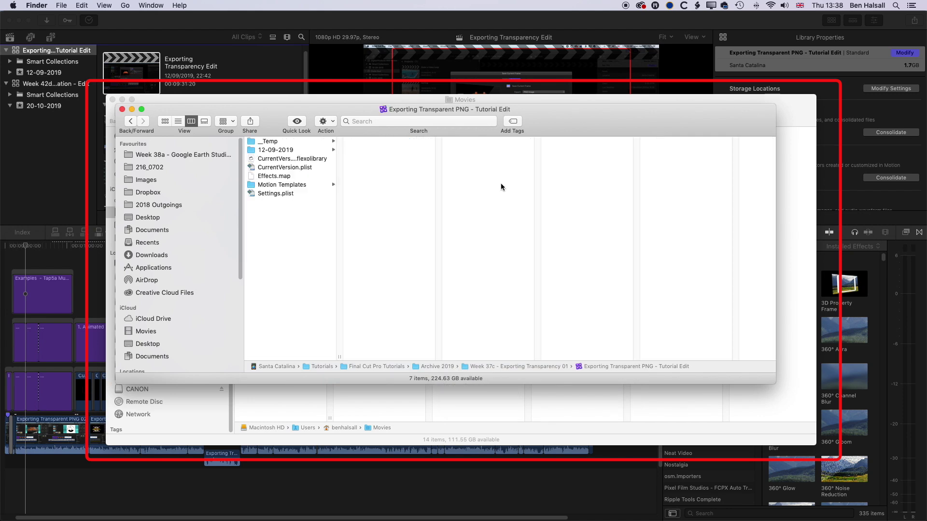
# - Open the High Quality Media folder inside the Render Files of the 12-09-2019 event
pyautogui.click(267, 150)
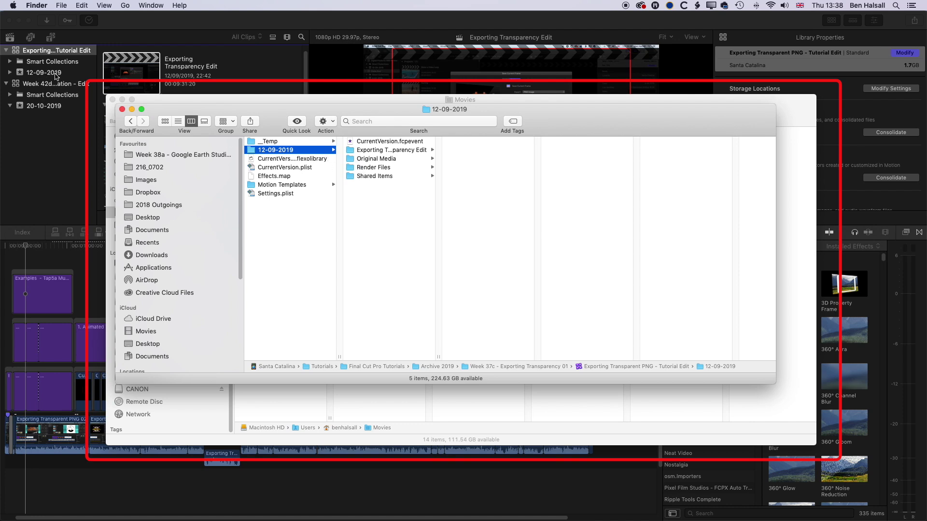
pyautogui.click(378, 169)
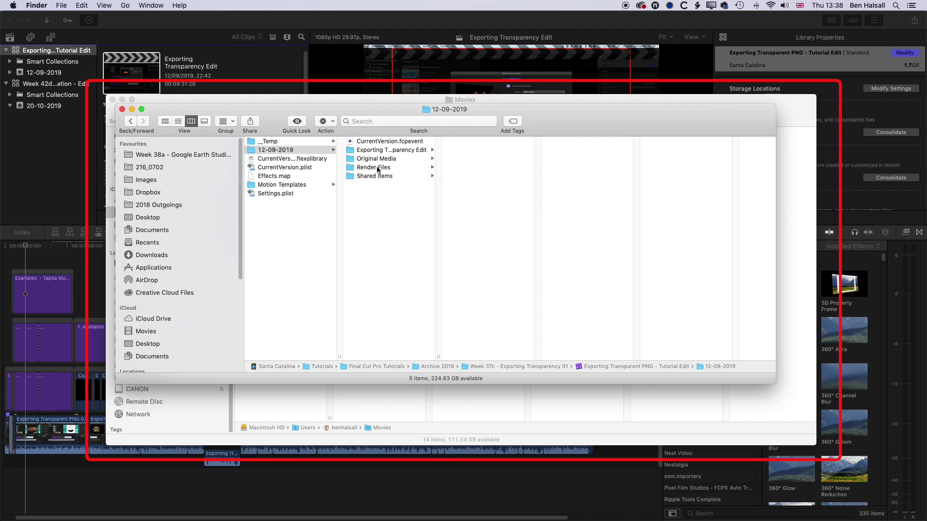
pyautogui.click(378, 169)
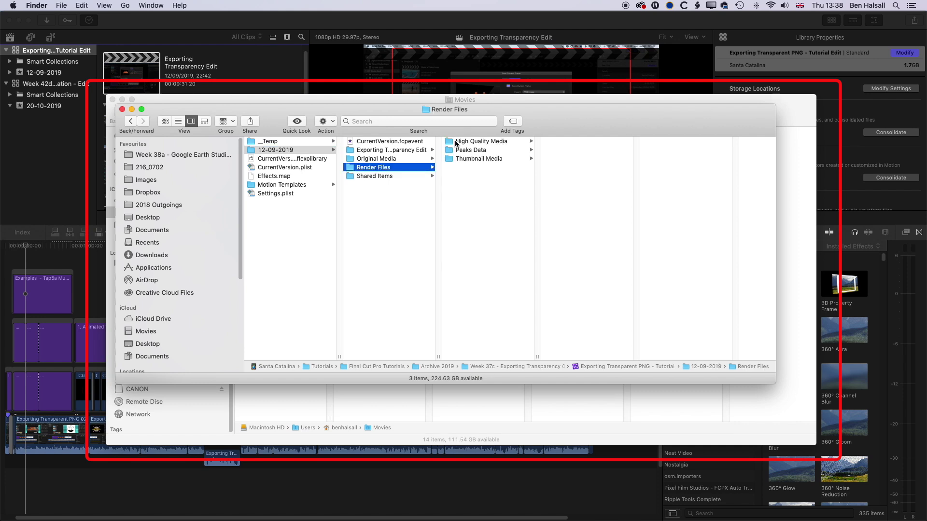
pyautogui.click(456, 142)
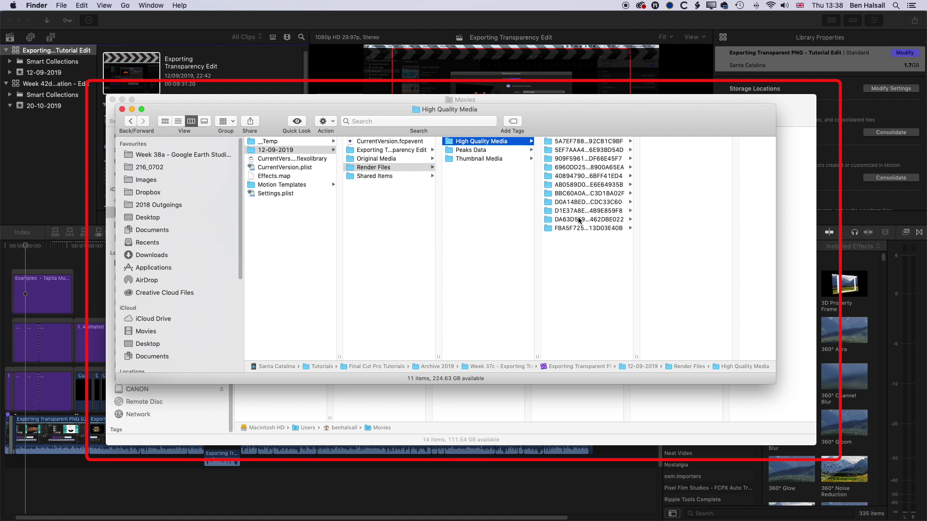
# - Examine the first four subfolders of High Quality Media to see which rendered frame files they contain
pyautogui.click(579, 143)
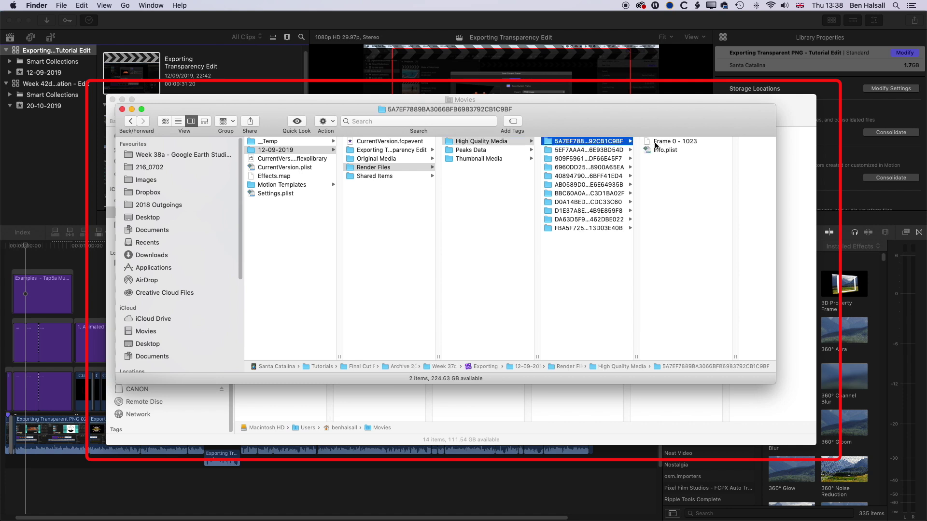
pyautogui.click(702, 141)
pyautogui.click(485, 151)
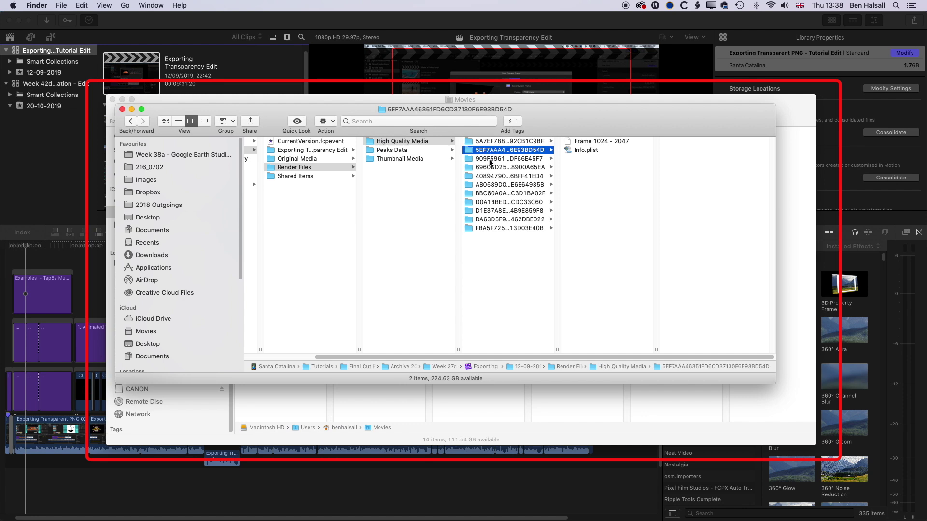
pyautogui.click(490, 160)
pyautogui.click(516, 141)
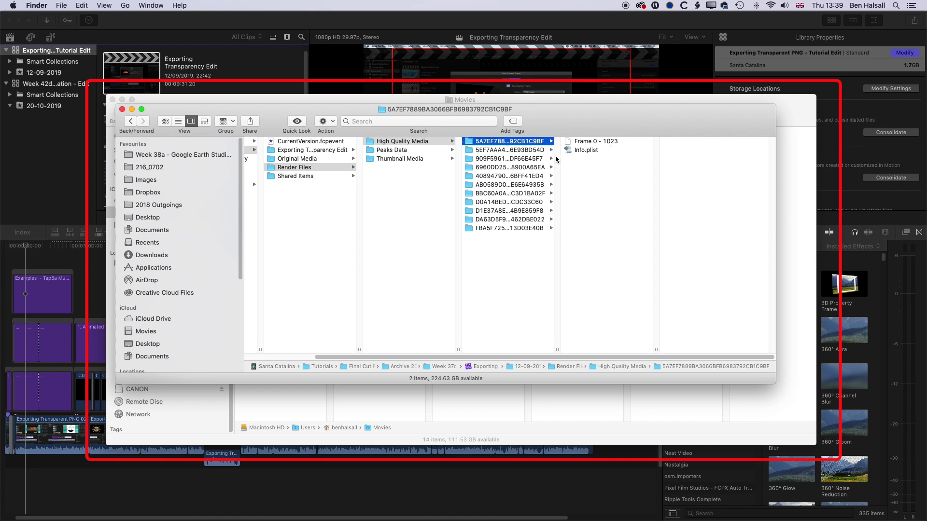
pyautogui.click(534, 159)
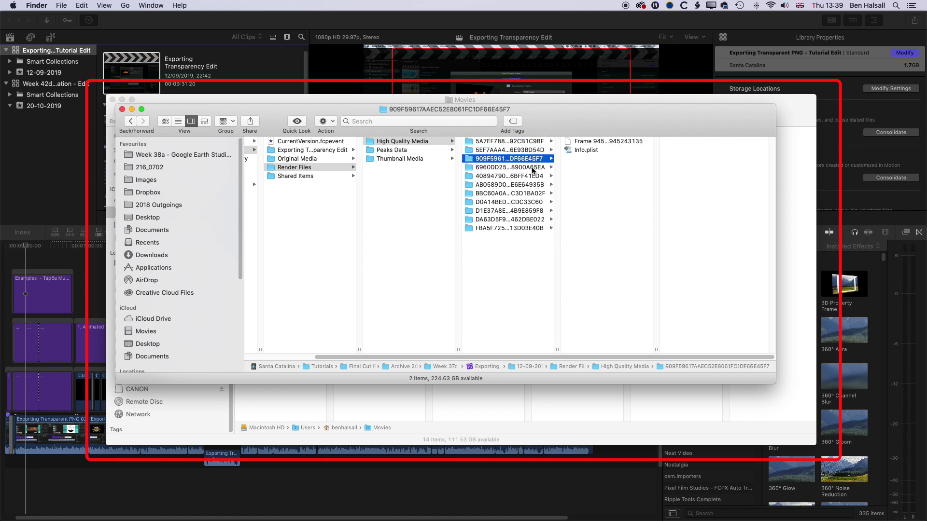
pyautogui.click(534, 167)
pyautogui.press('space')
pyautogui.press('space')
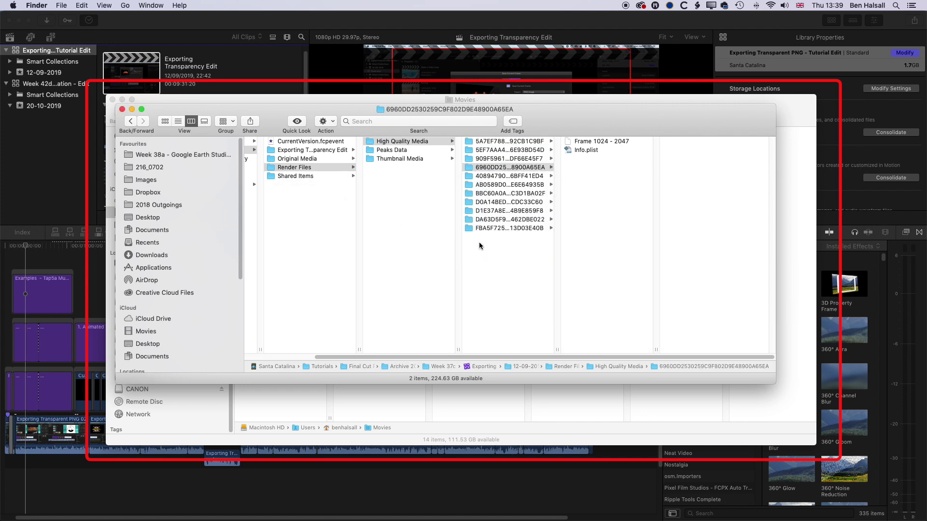
# - Move the 12-09-2019 event's Render Files folder to the Trash and switch back to Final Cut Pro
pyautogui.click(418, 177)
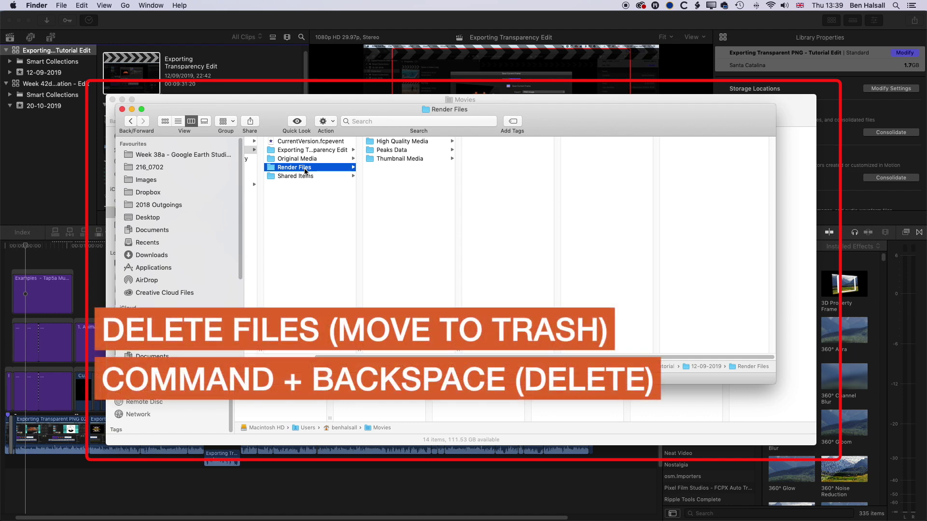
pyautogui.press('super+BackSpace')
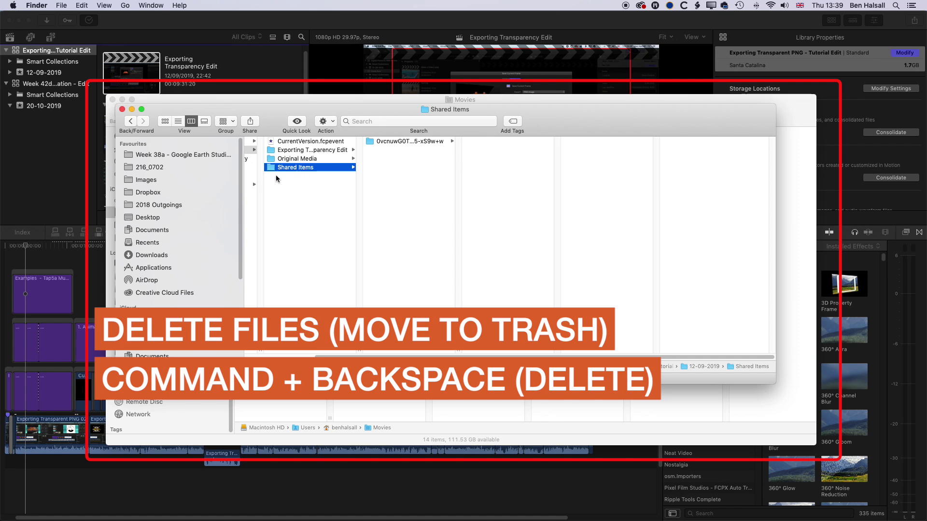
pyautogui.click(45, 249)
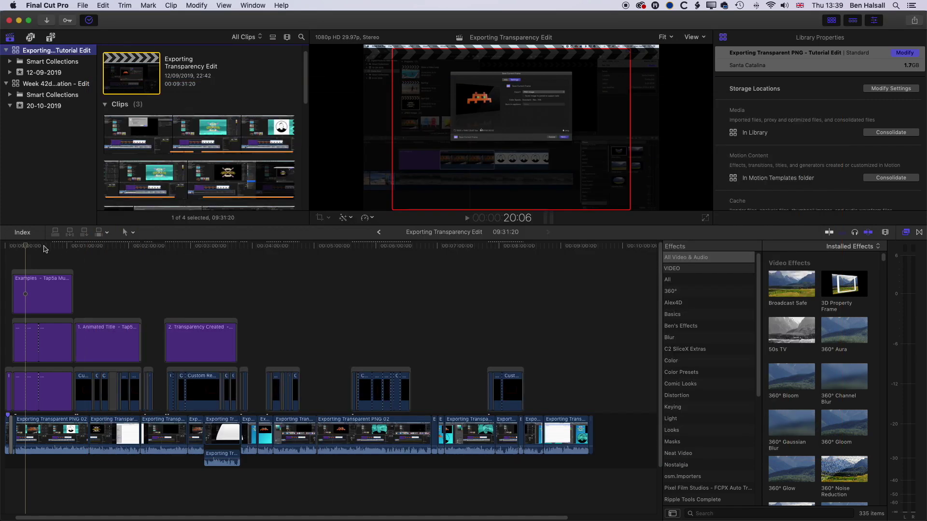
pyautogui.moveTo(895, 514)
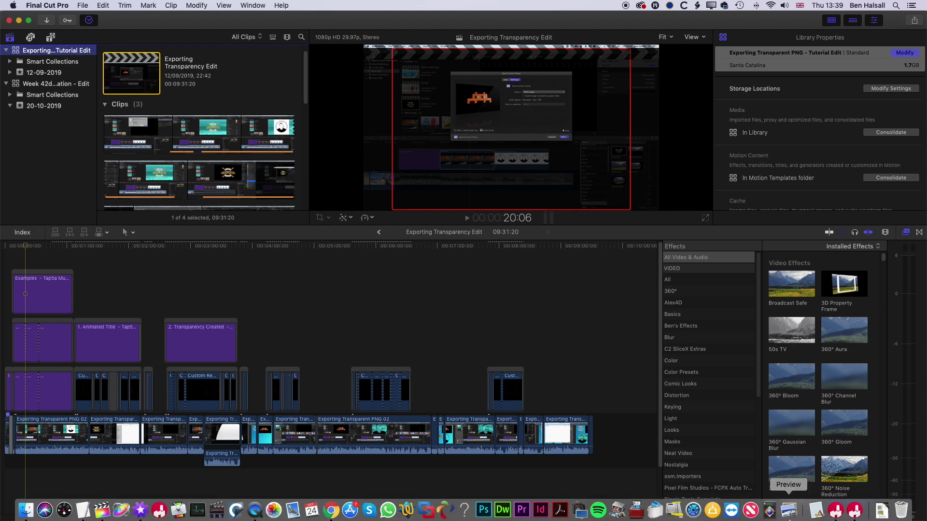
# - Empty the Trash and confirm permanently erasing its items
pyautogui.rightClick(901, 514)
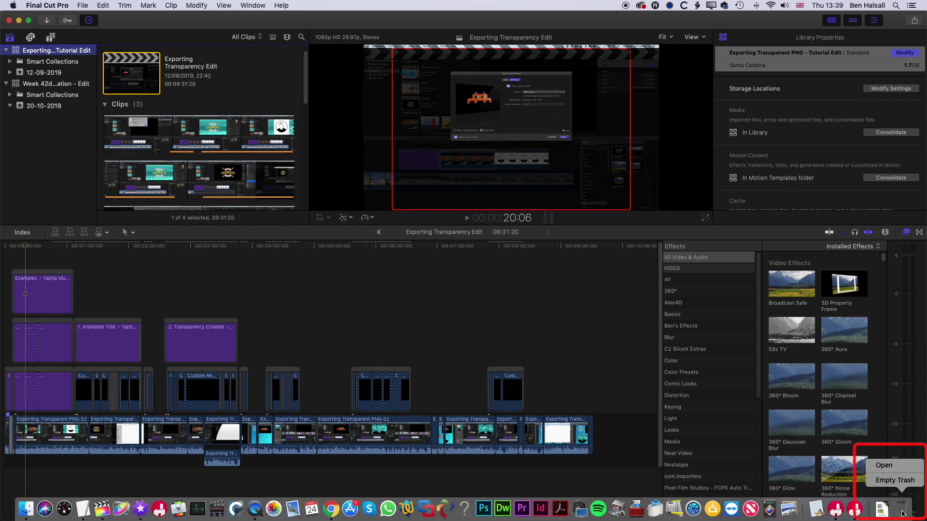
pyautogui.click(896, 480)
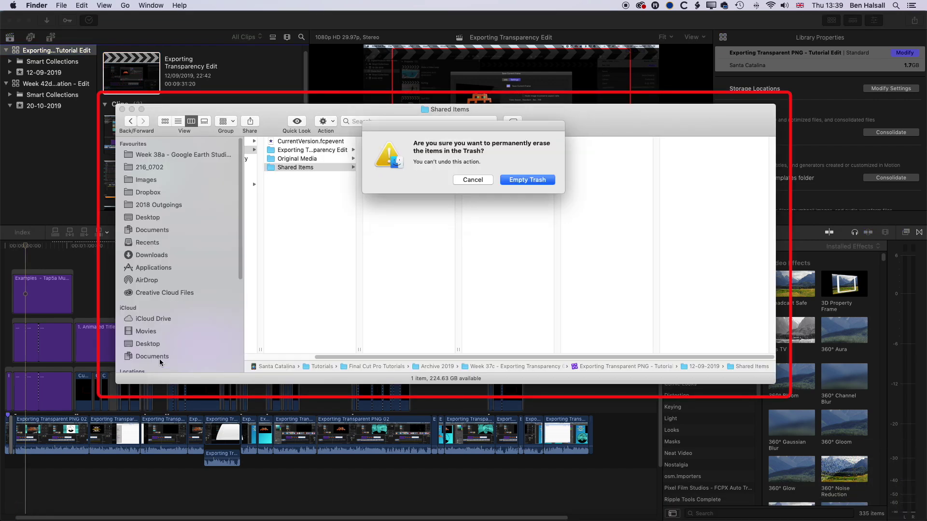
pyautogui.click(523, 184)
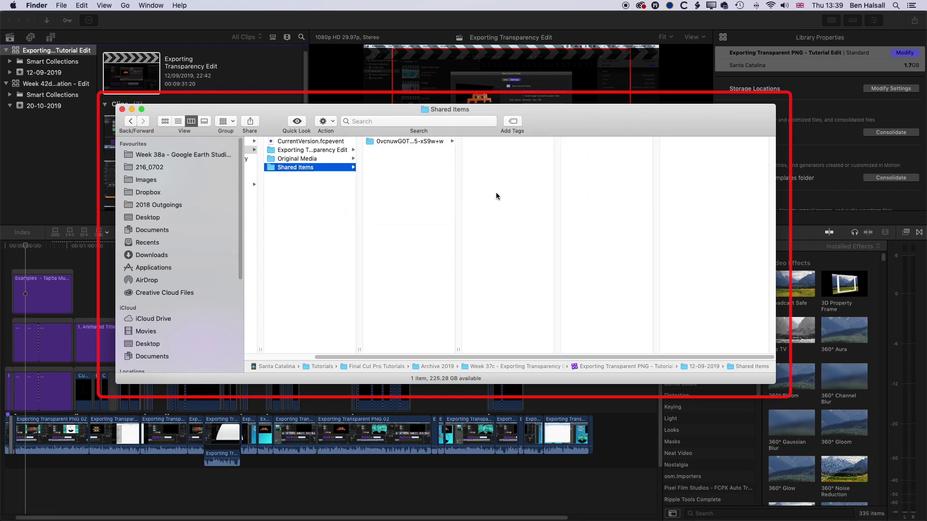
# - Return to Final Cut Pro and check the storage size of the Exporting Transparent PNG - Tutorial Edit library
pyautogui.click(31, 247)
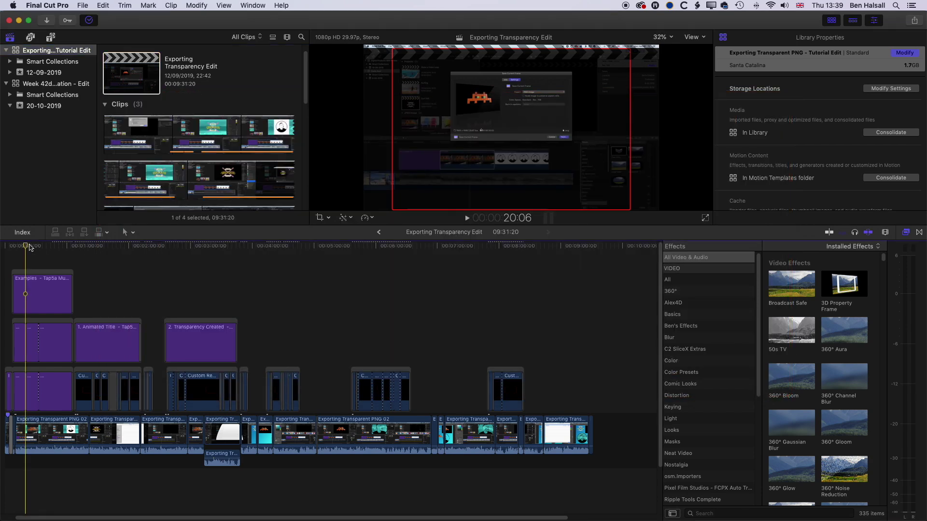
pyautogui.click(58, 261)
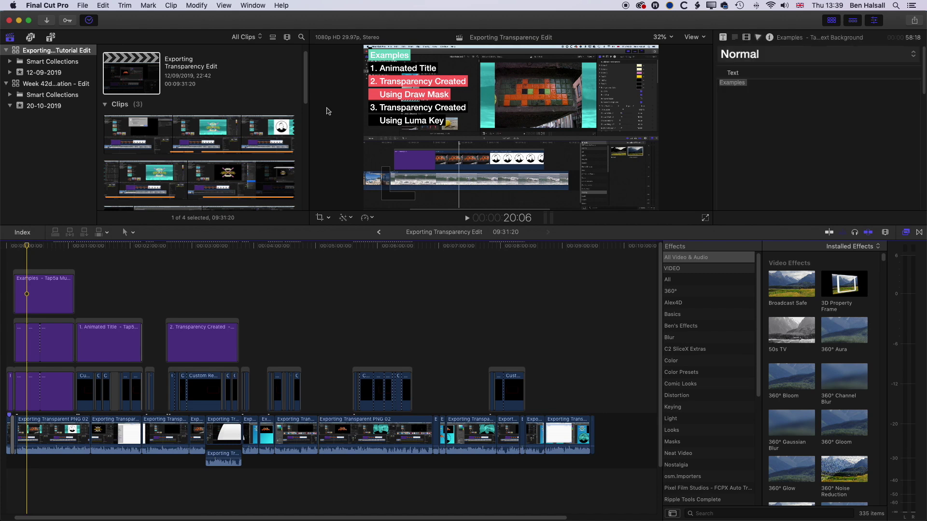
pyautogui.click(36, 51)
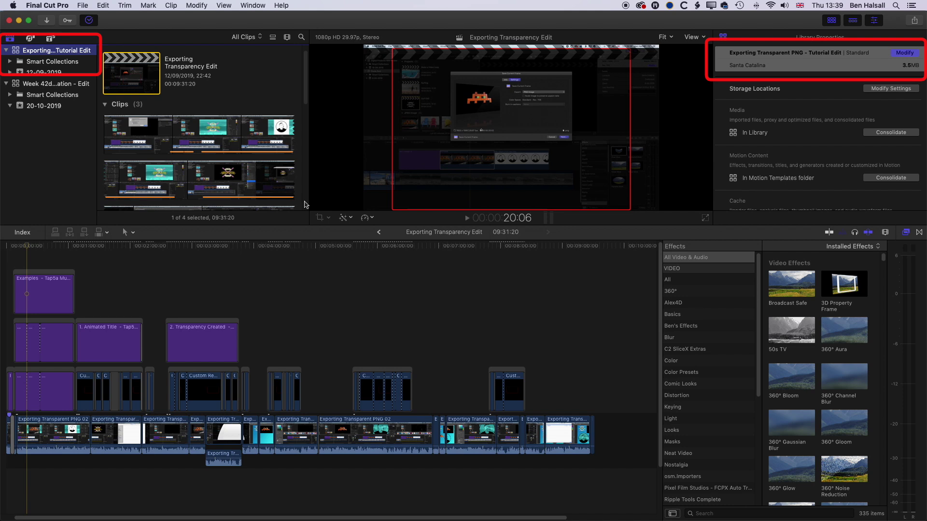
# - Switch to Finder and go from the library package up to the Week 37c - Exporting Transparency 01 folder
pyautogui.press('super+Tab')
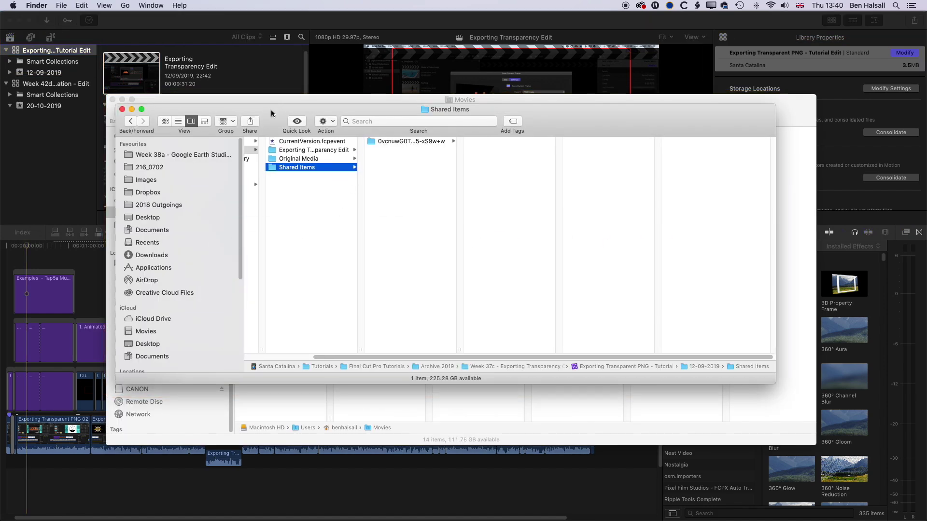
pyautogui.moveTo(271, 110); pyautogui.dragTo(310, 106)
pyautogui.hscroll(-3, 376, 349)
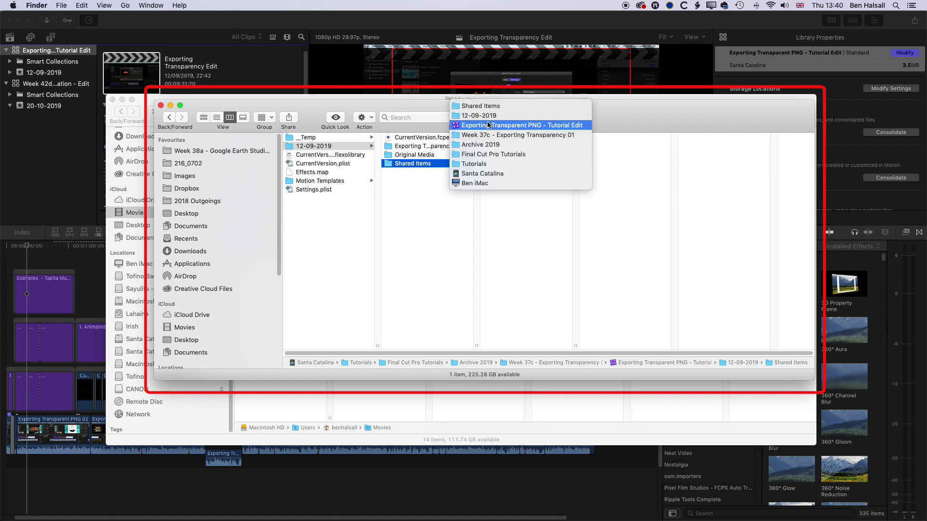
pyautogui.click(485, 108)
pyautogui.doubleClick(554, 362)
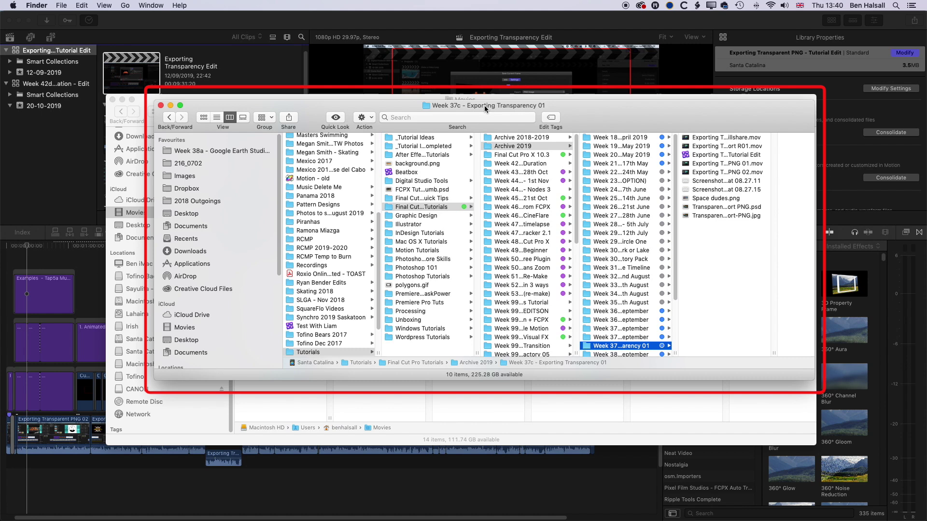
# - Show the package contents of the Digital Products 669 Review library in the Week 37b folder and open the 10-09-2019 event's Render Files
pyautogui.click(620, 337)
pyautogui.rightClick(707, 155)
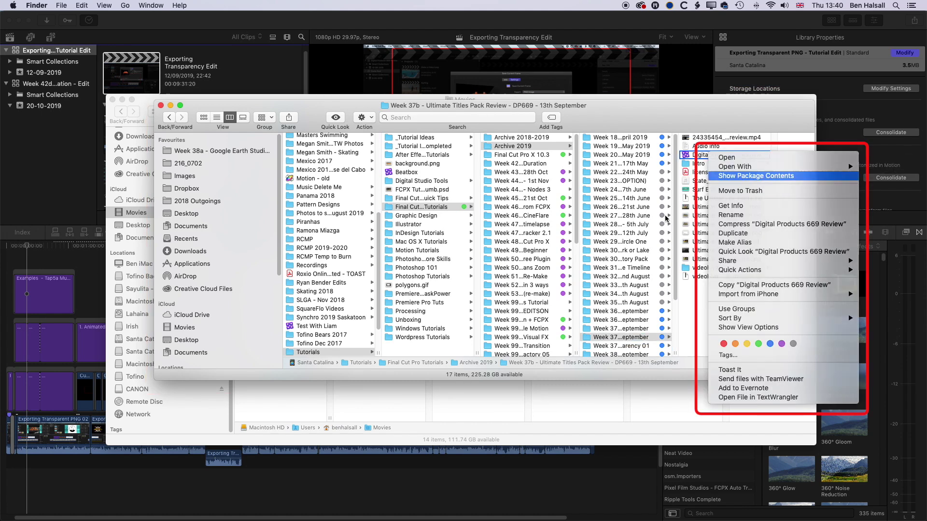
pyautogui.click(757, 176)
pyautogui.click(314, 155)
pyautogui.click(412, 155)
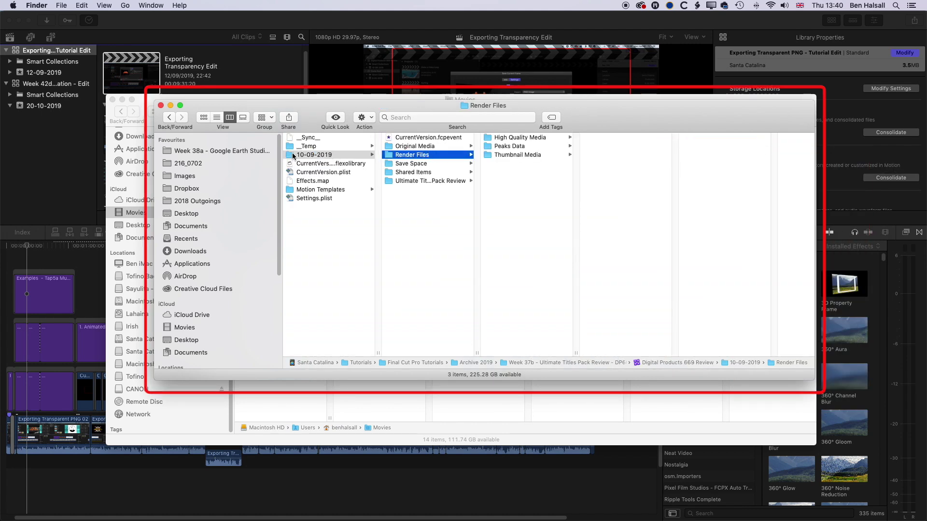
# - Check the size of the 10-09-2019 event's Render Files folder in its info window and close that window
pyautogui.click(294, 156)
pyautogui.click(391, 157)
pyautogui.press('super+i')
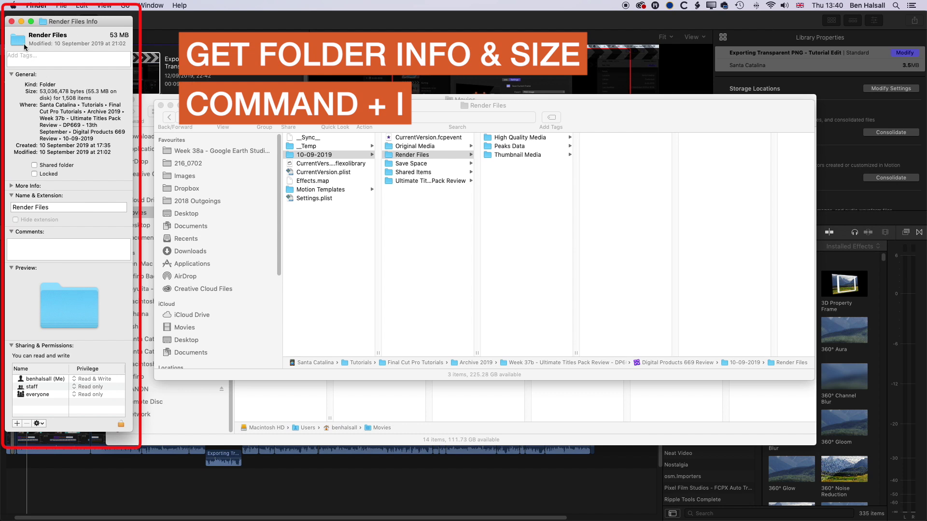
pyautogui.click(12, 22)
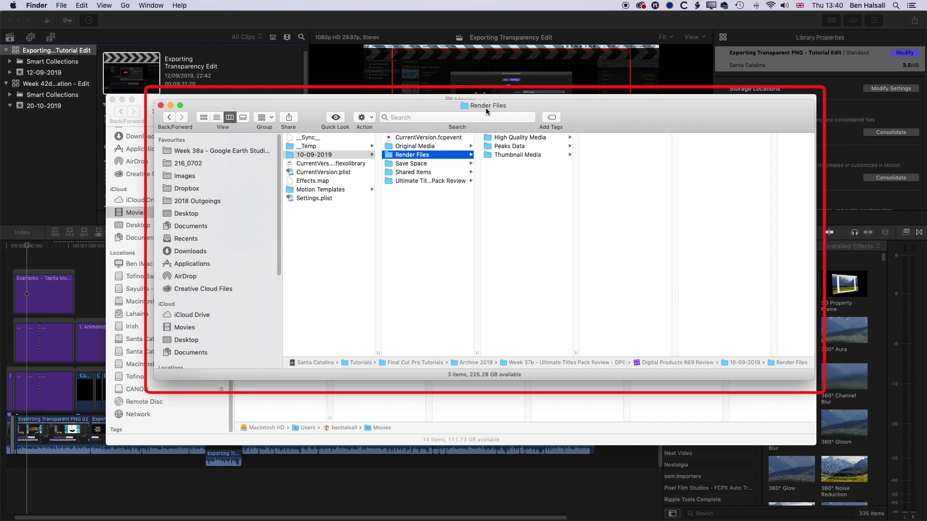
# - Go back up to the Archive 2019 folder and switch to Final Cut Library Manager
pyautogui.keyDown('super'); pyautogui.click(486, 105); pyautogui.keyUp('super')
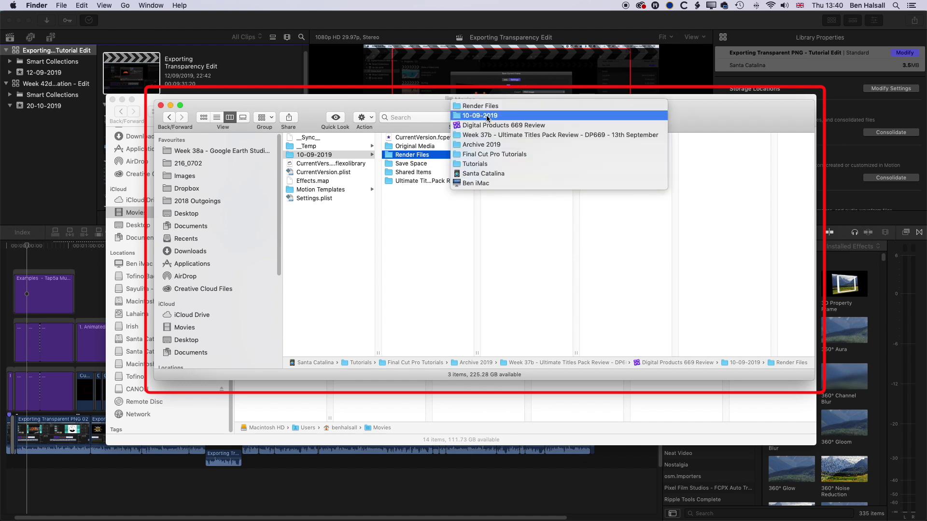
pyautogui.click(483, 145)
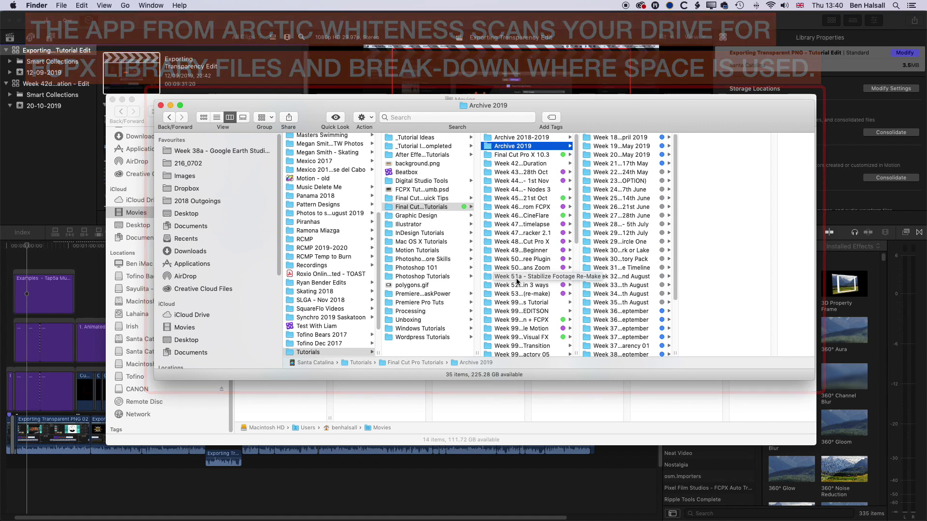
pyautogui.press('super+Tab')
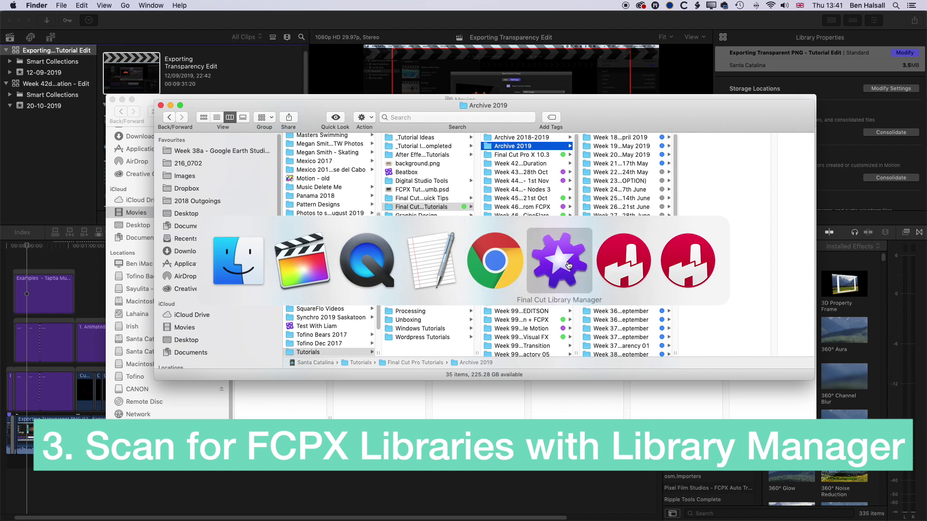
pyautogui.click(558, 264)
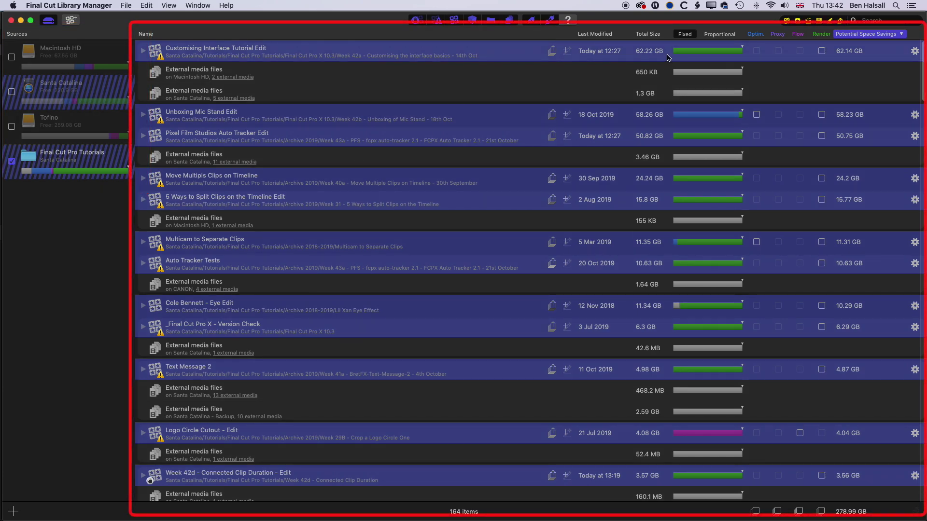
# - Examine the libraries' potential space savings and the event and projects inside the Customising Interface Tutorial Edit library
pyautogui.moveTo(845, 55)
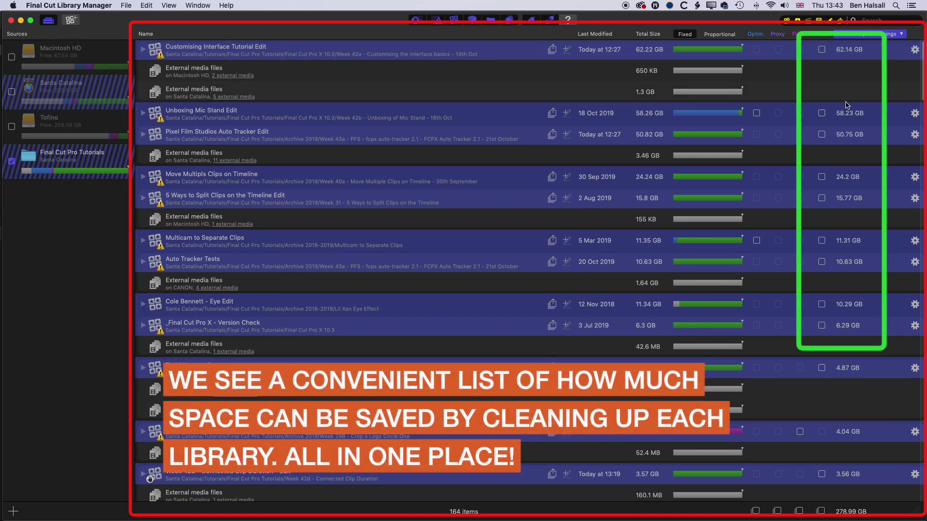
pyautogui.scroll(-1, 849, 106)
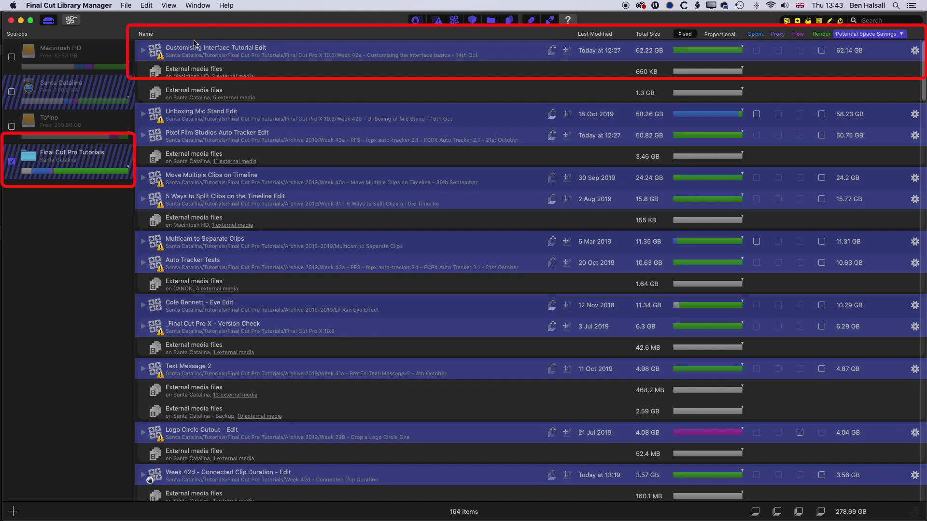
pyautogui.click(145, 51)
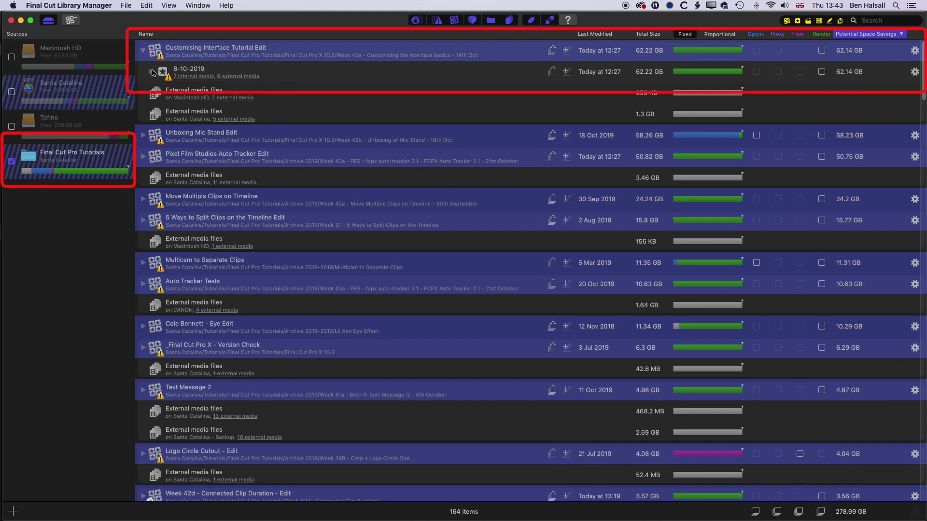
pyautogui.click(151, 73)
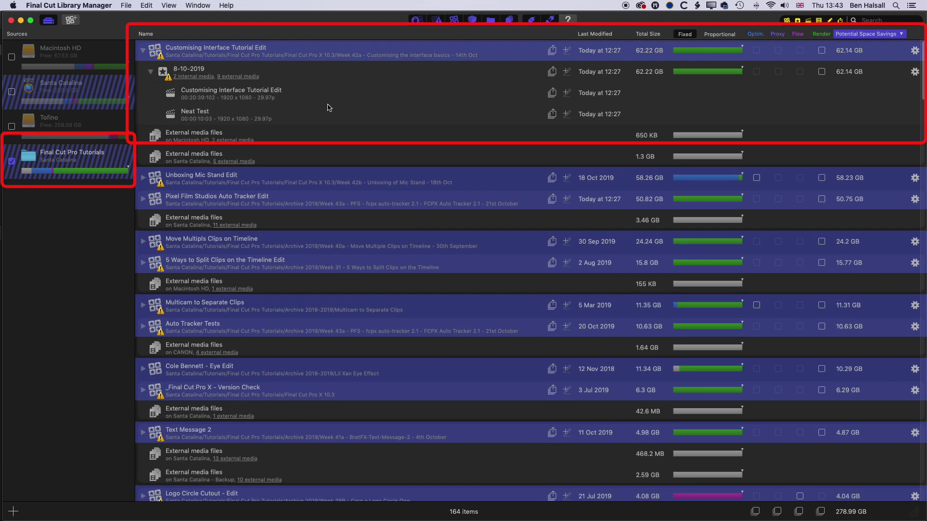
pyautogui.click(152, 74)
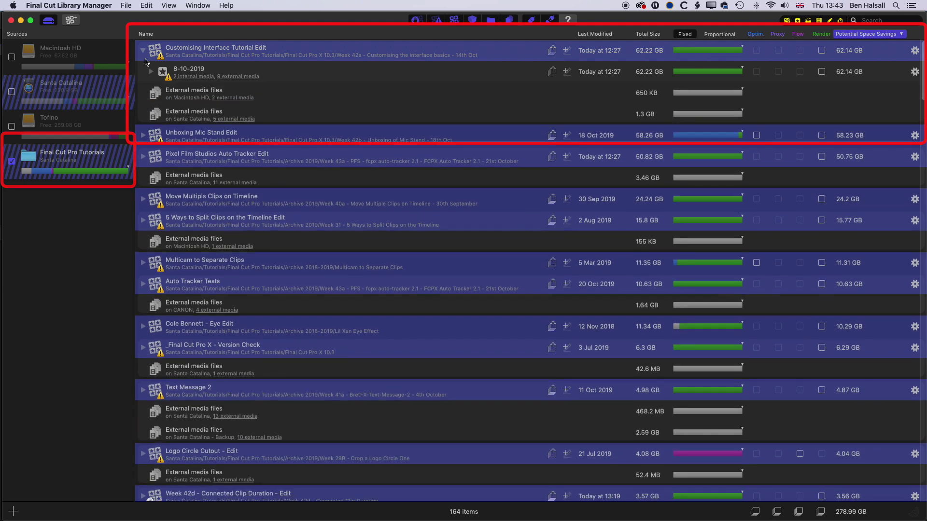
pyautogui.click(143, 50)
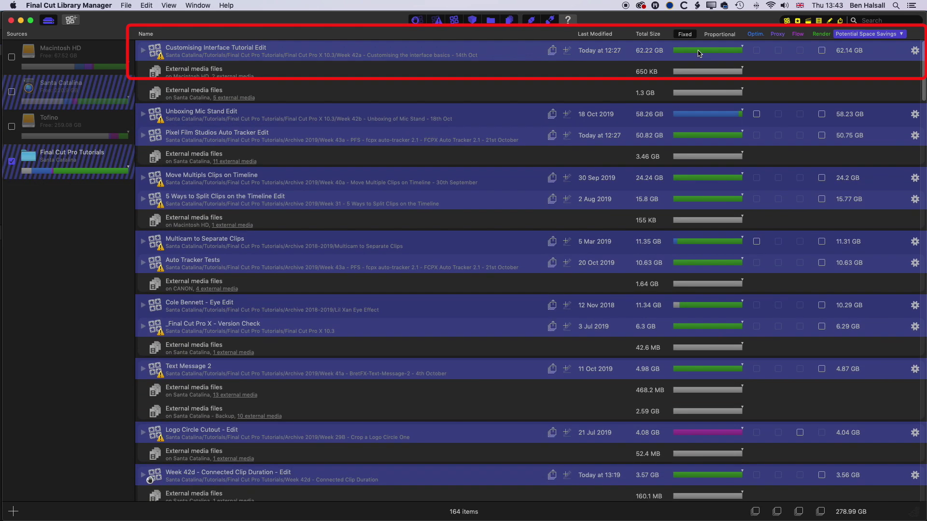
# - Mark the render files of Customising Interface Tutorial Edit and the render and optimized files of Unboxing Mic Stand Edit for deletion
pyautogui.click(821, 51)
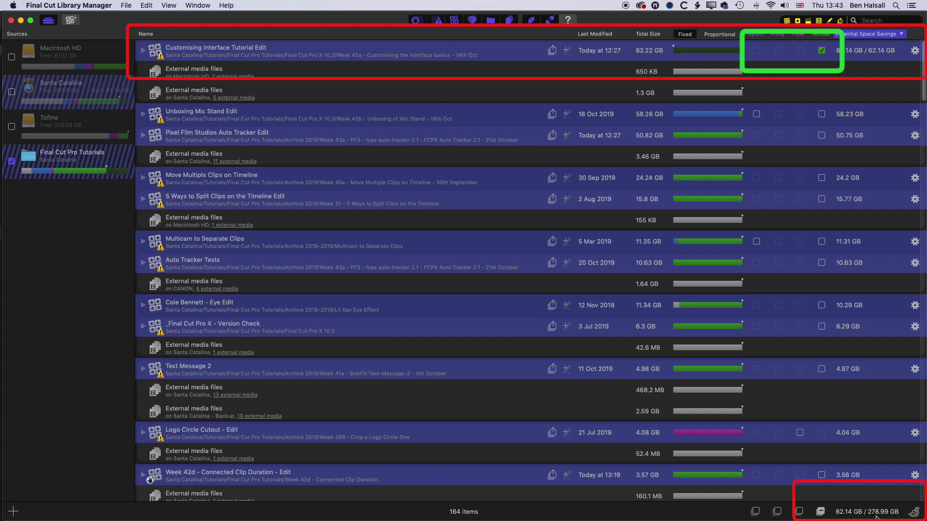
pyautogui.click(821, 115)
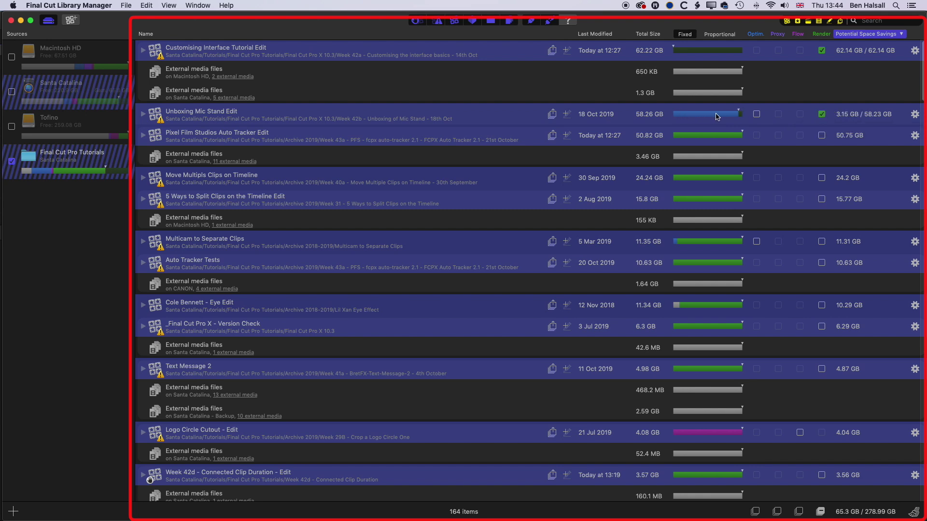
pyautogui.click(757, 116)
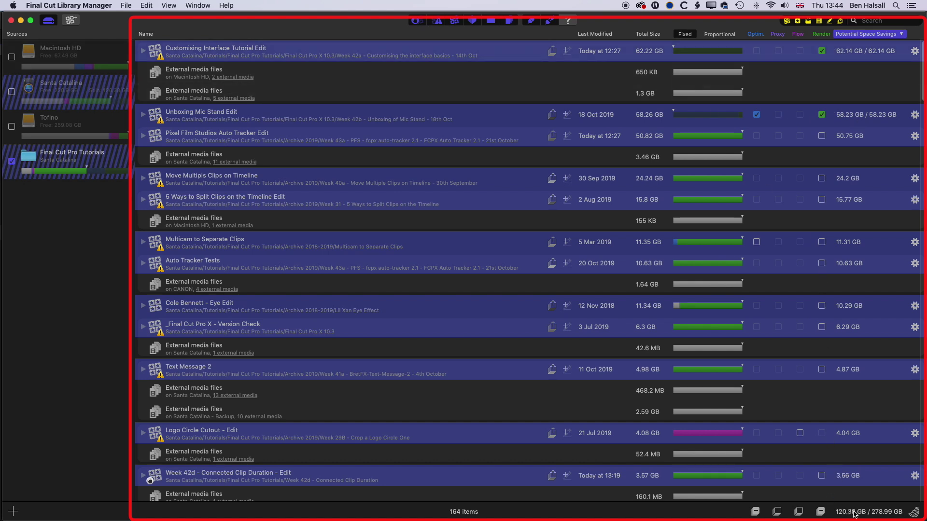
# - Mark the render files of Pixel Film Studios Auto Tracker Edit, Move Multipls Clips on Timeline and 5 Ways to Split Clips for deletion
pyautogui.scroll(-3, 854, 514)
pyautogui.scroll(3, 869, 366)
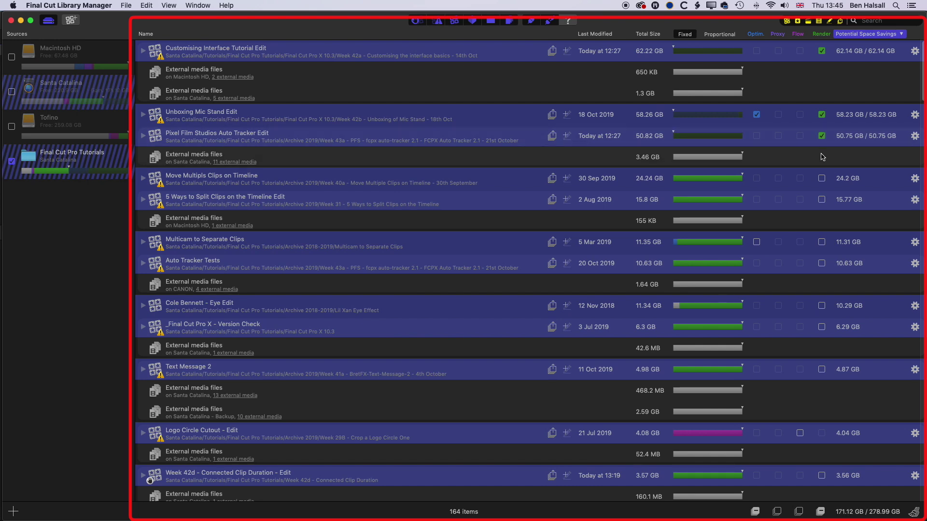
pyautogui.click(823, 178)
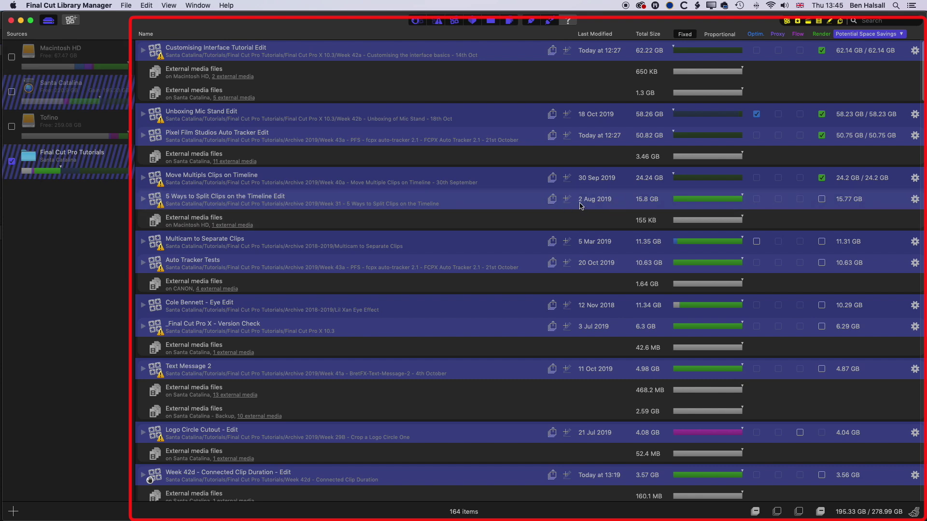
pyautogui.click(823, 199)
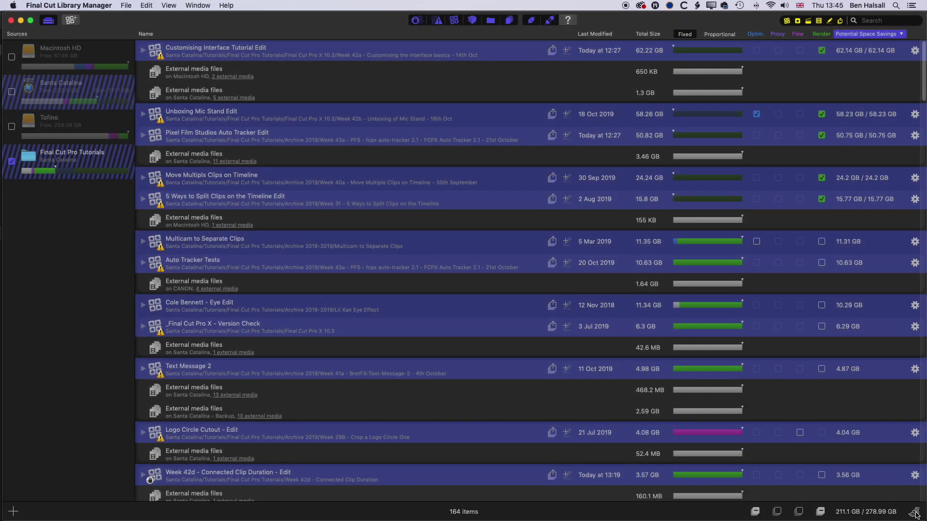
# - Clean the marked libraries by deleting their generated files completely, quitting Final Cut Pro to continue
pyautogui.click(912, 513)
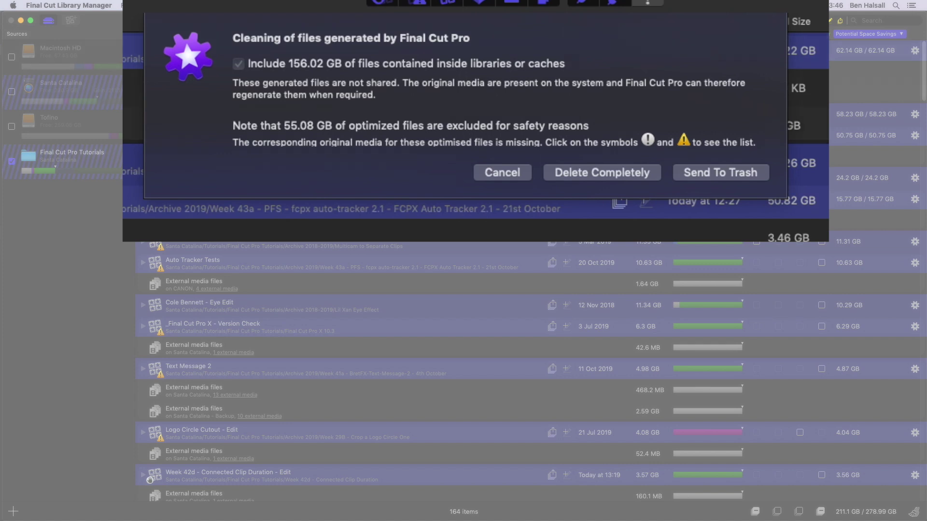
pyautogui.click(583, 173)
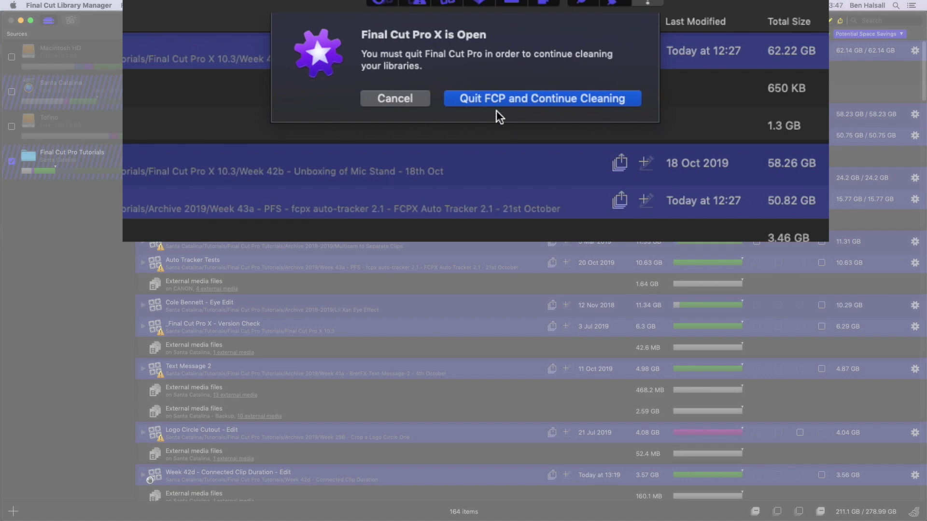
pyautogui.click(524, 99)
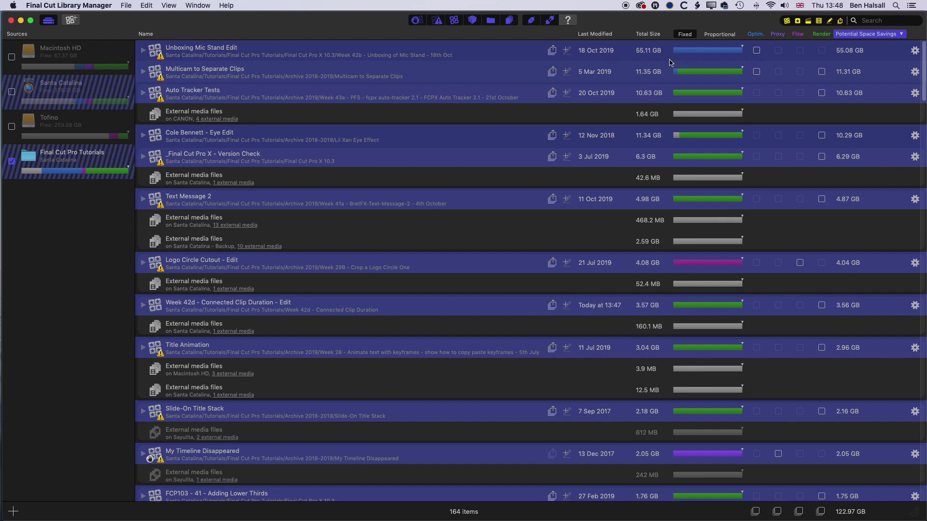
# - Inspect the 8-10-2019 event and its project inside the Unboxing Mic Stand Edit library
pyautogui.click(144, 54)
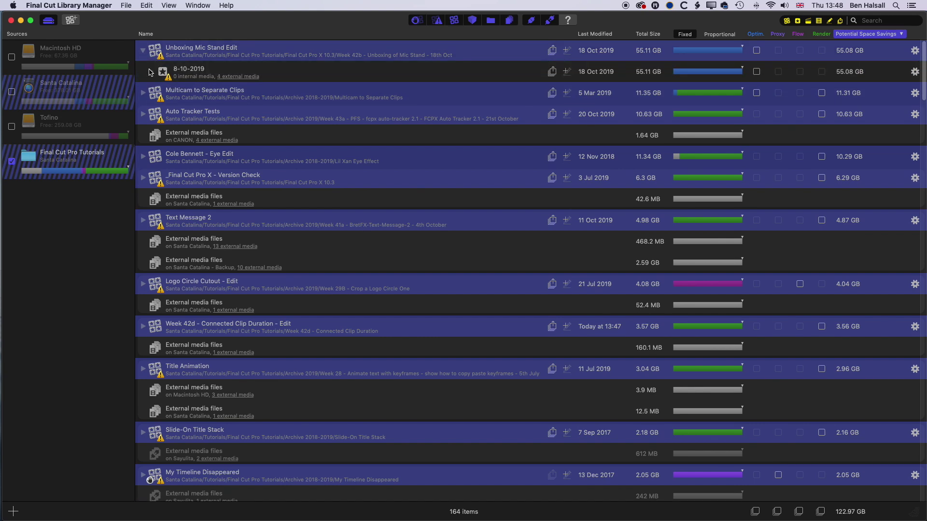
pyautogui.click(150, 72)
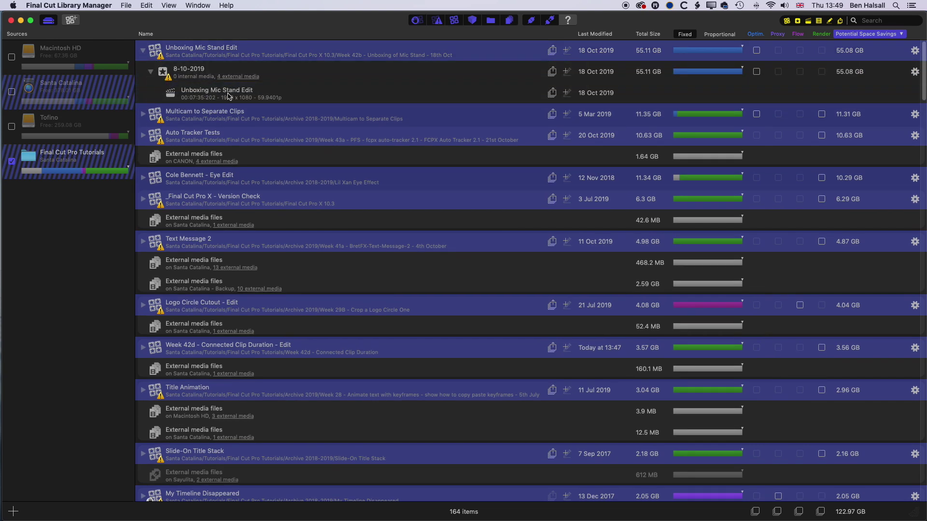
pyautogui.click(151, 72)
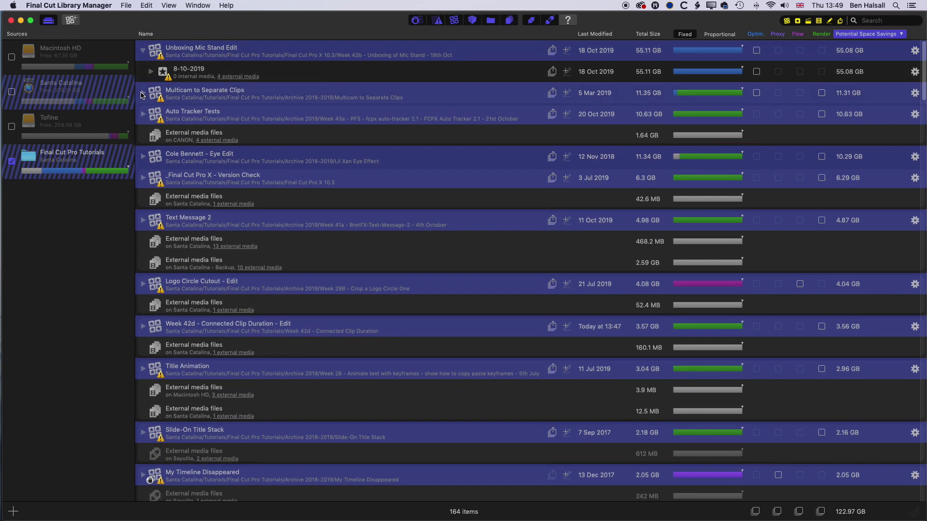
# - Mark the render files of Multicam to Separate Clips and Auto Tracker Tests and delete them completely
pyautogui.click(822, 94)
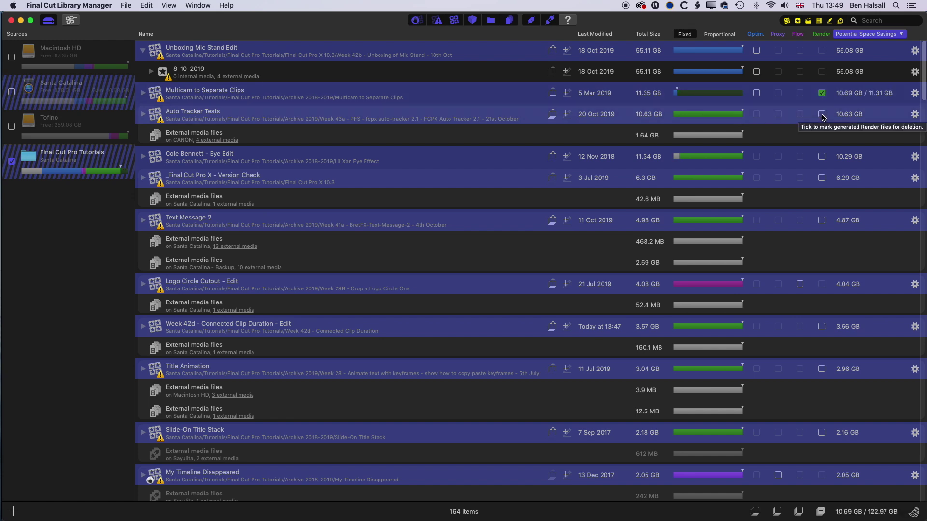
pyautogui.click(821, 114)
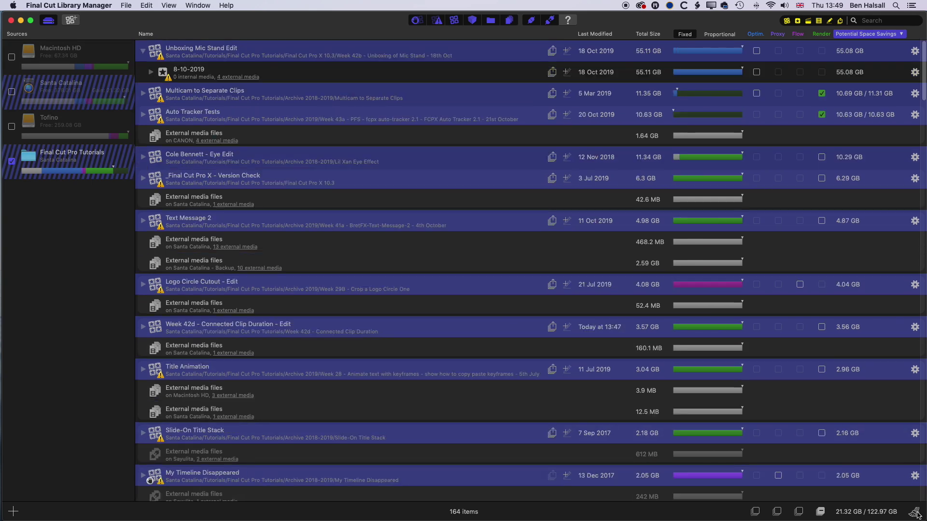
pyautogui.click(915, 512)
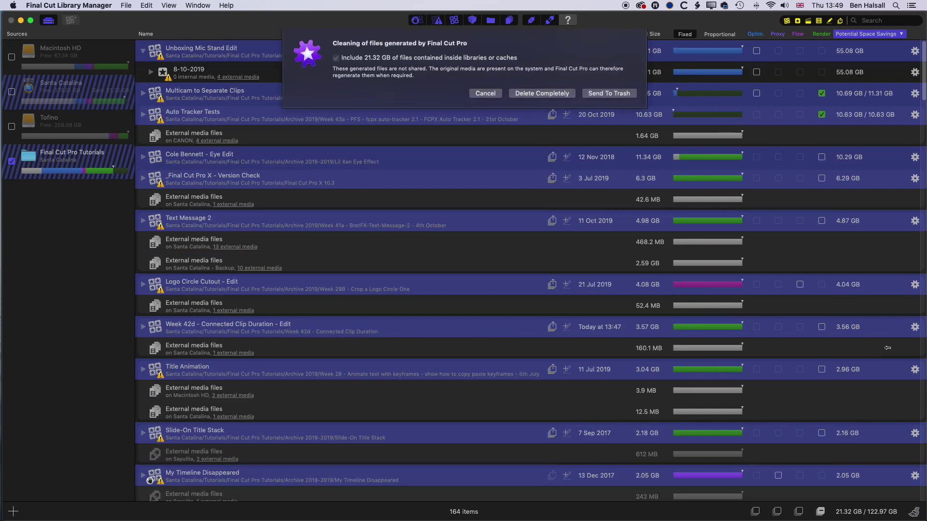
pyautogui.click(551, 94)
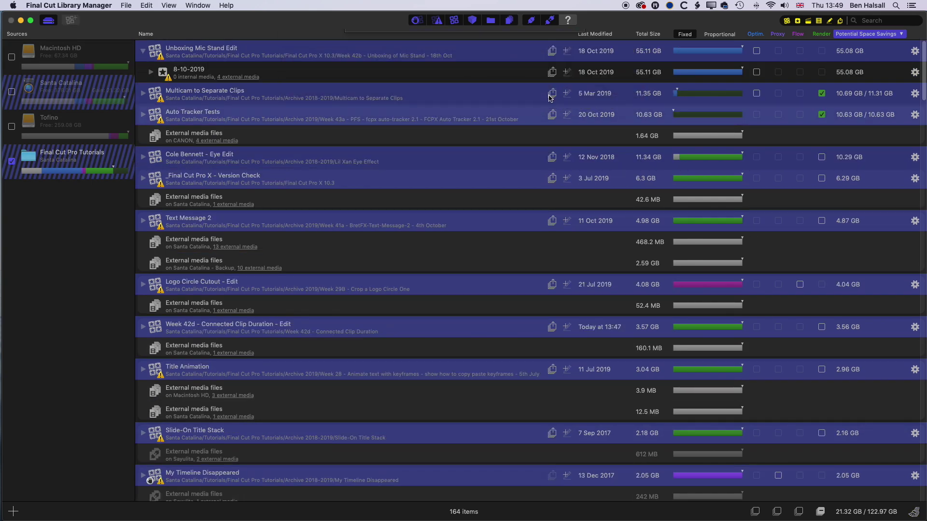